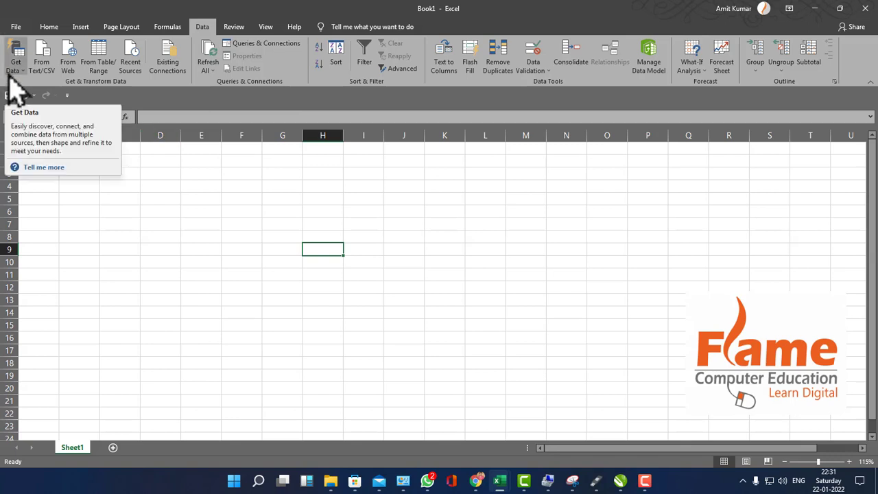
- Start a data import from an Excel workbook, choosing the Pivot Table file on the Desktop as the source
click(14, 88)
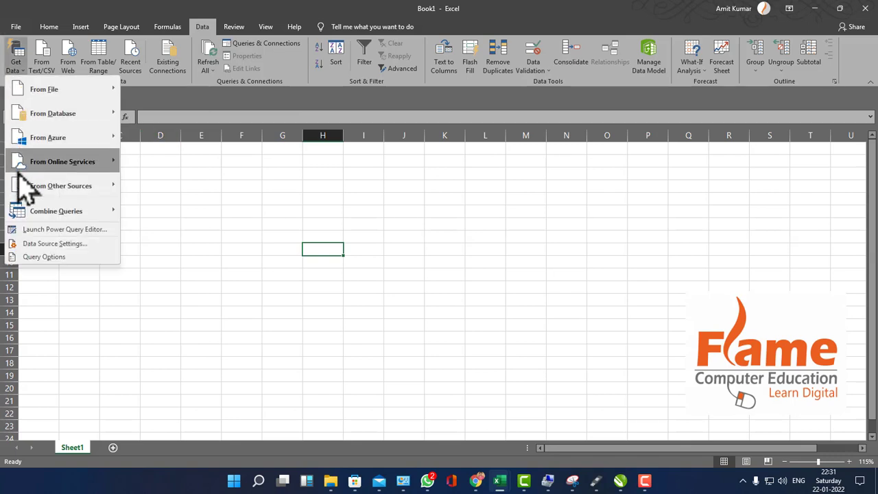
mouse_move(48, 117)
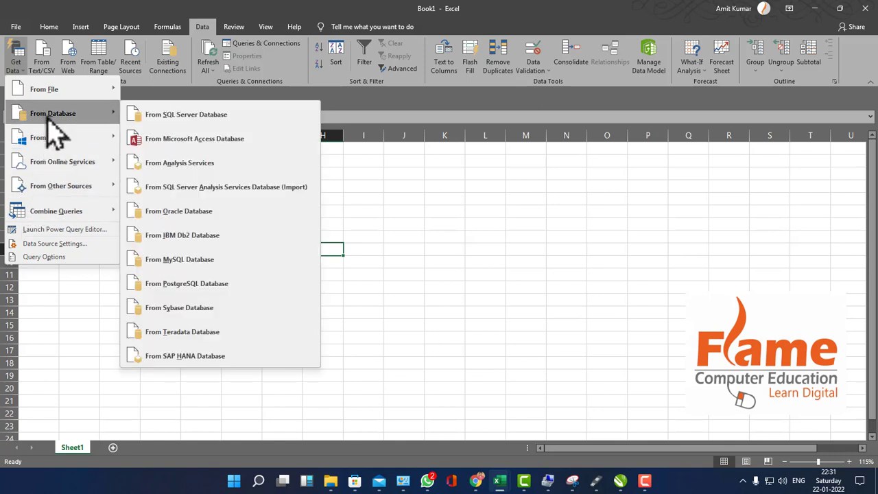
mouse_move(45, 164)
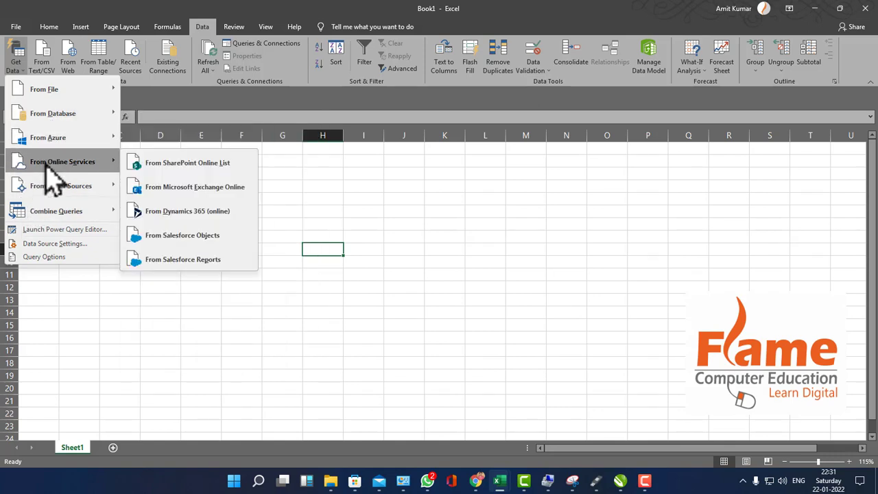
mouse_move(96, 186)
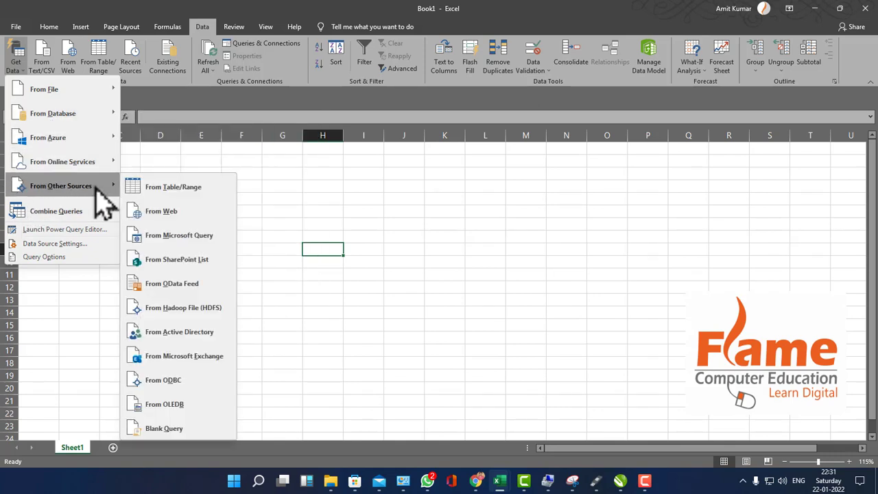
mouse_move(85, 209)
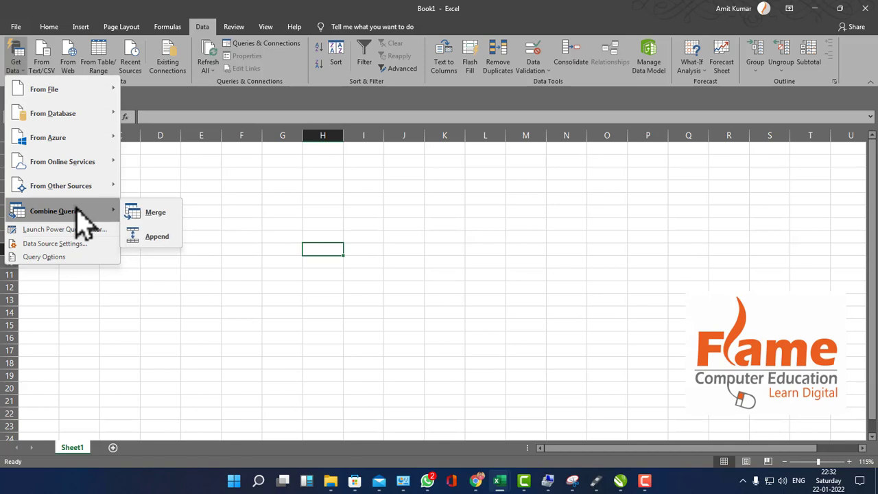
mouse_move(78, 156)
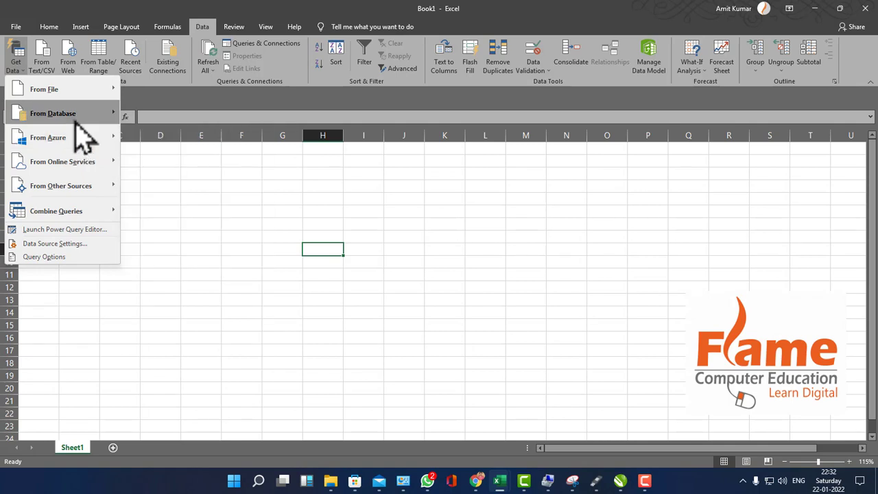
mouse_move(77, 123)
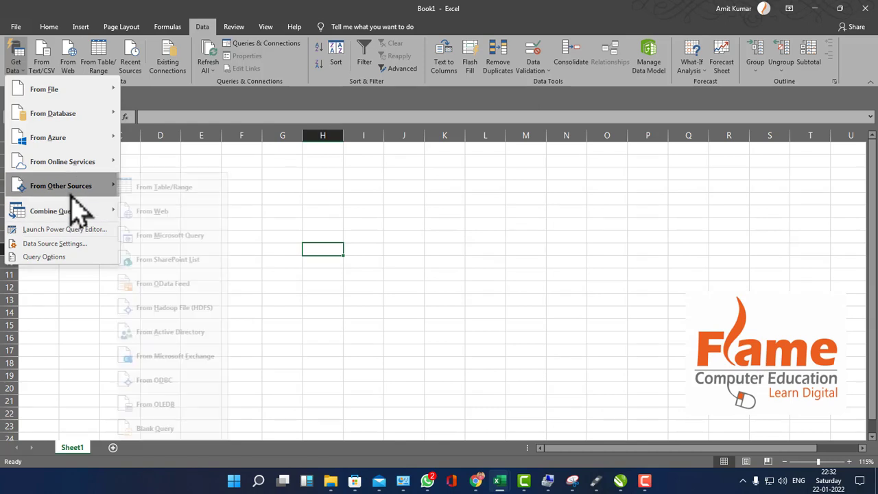
mouse_move(69, 100)
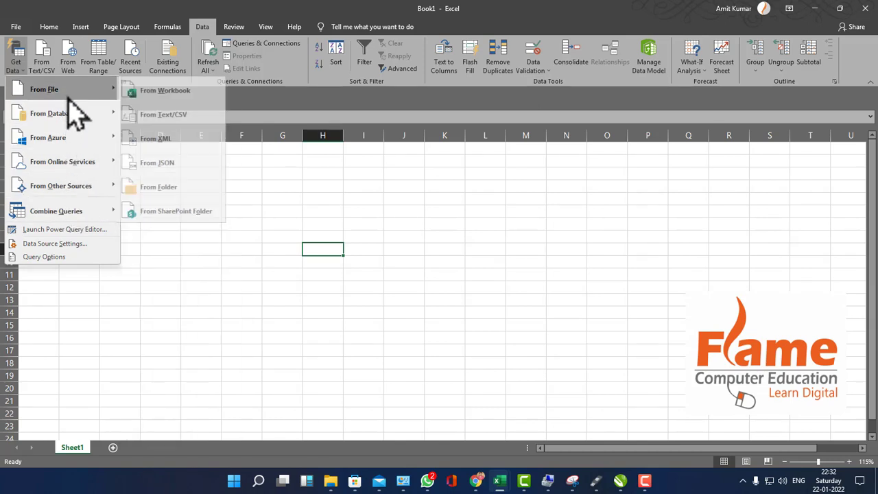
click(194, 96)
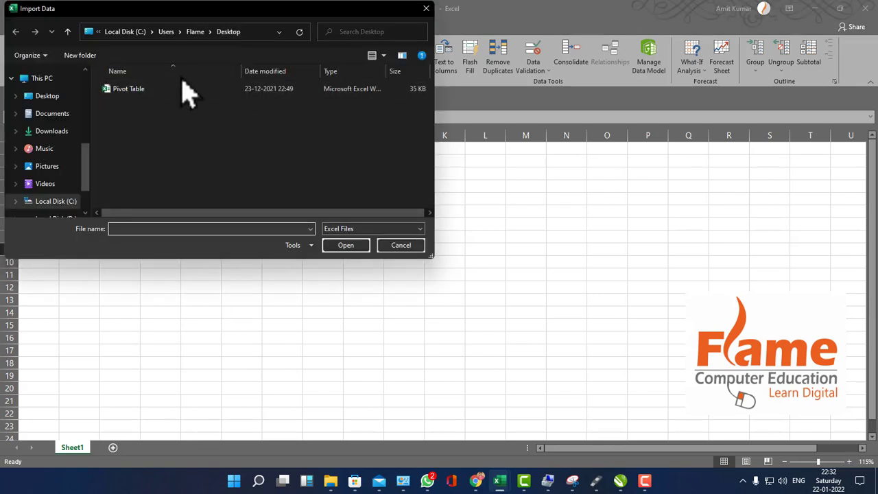
click(136, 90)
click(367, 247)
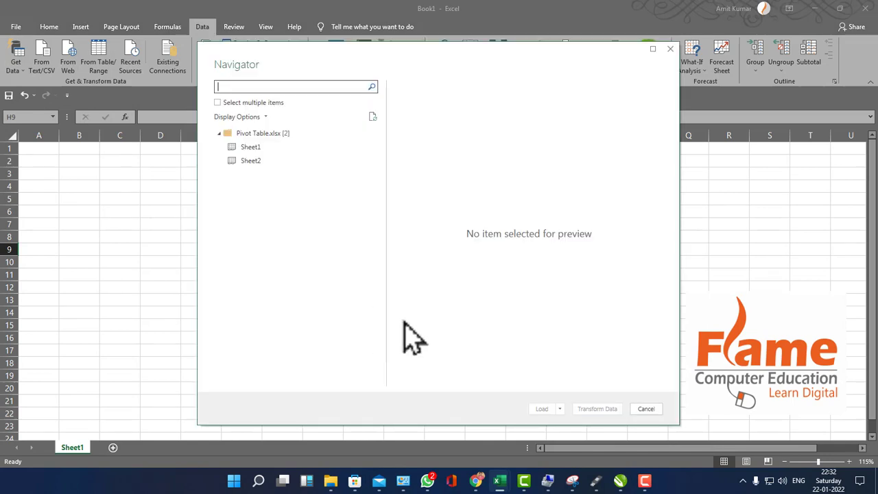
- Preview both sheets of the Pivot Table workbook and load Sheet1 into the current workbook
click(251, 147)
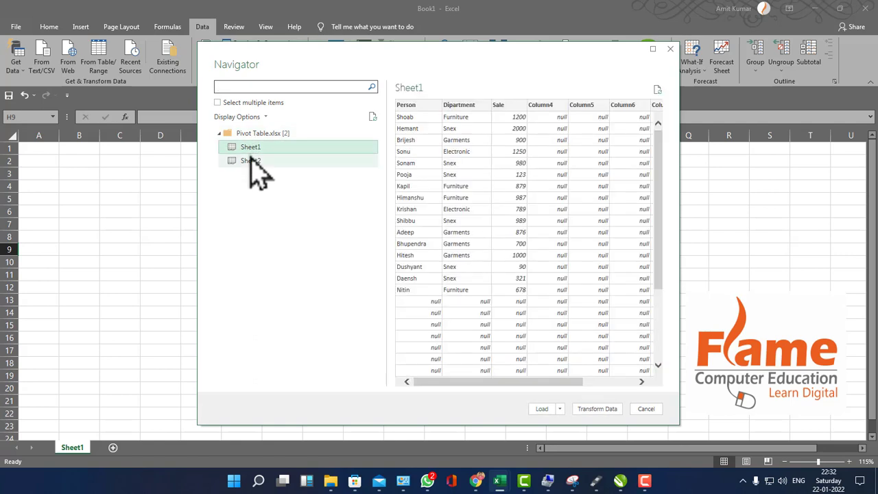
click(250, 162)
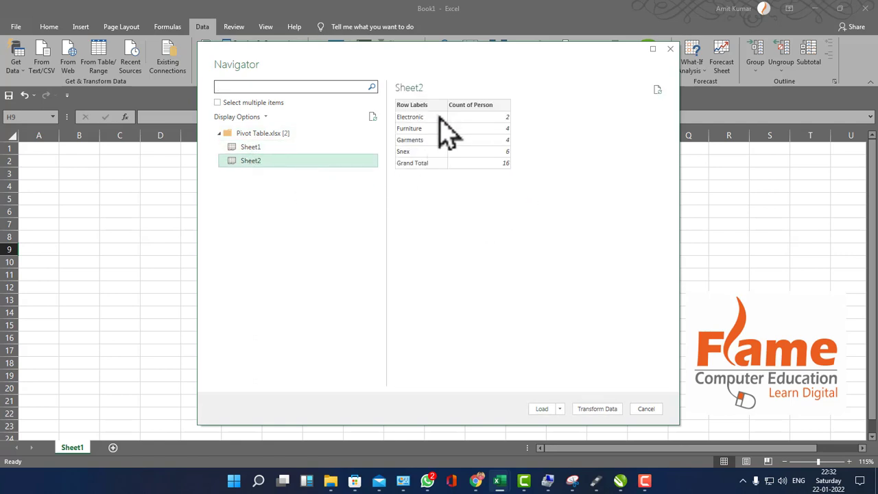
click(253, 148)
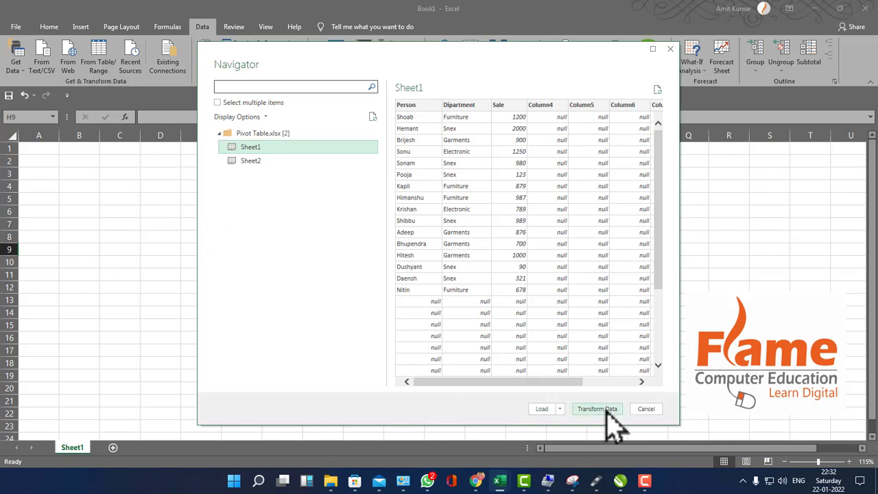
click(542, 409)
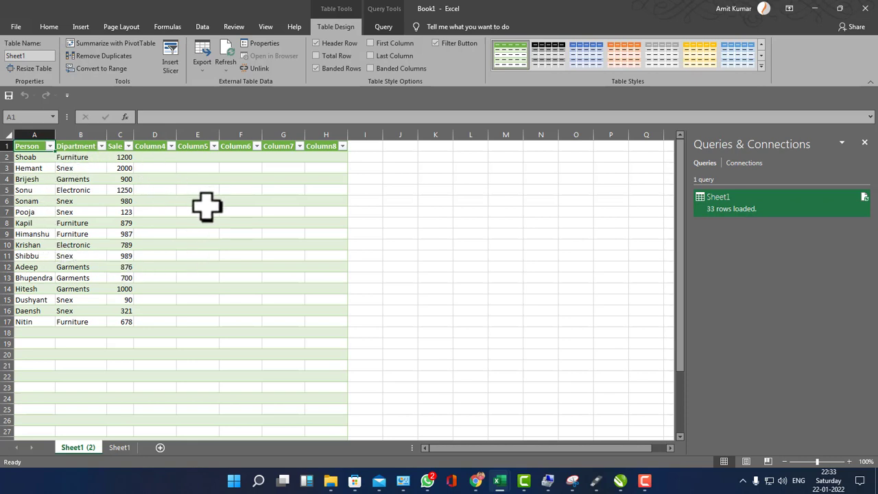
- Close the Queries & Connections pane and select cell A1 on the empty Sheet1
click(202, 28)
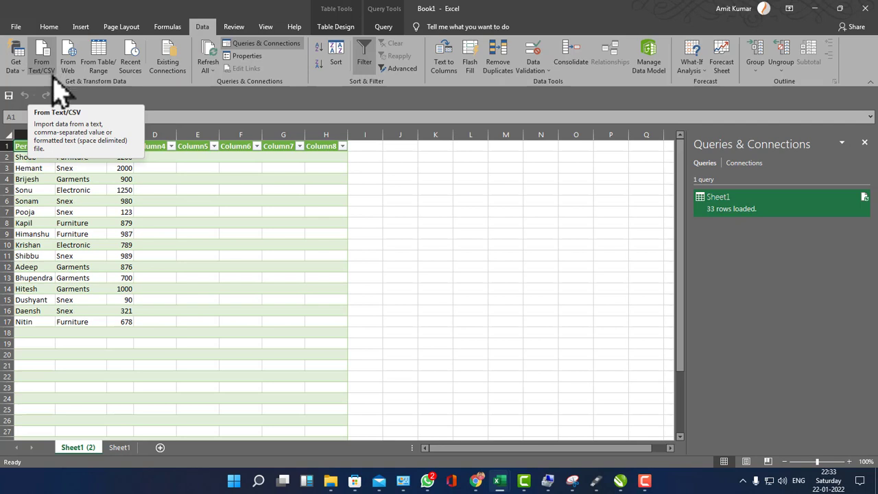
click(400, 147)
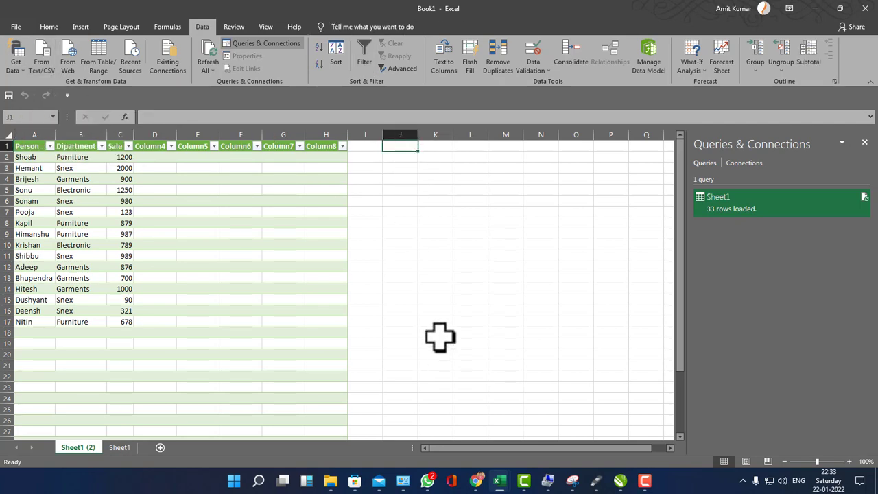
click(864, 143)
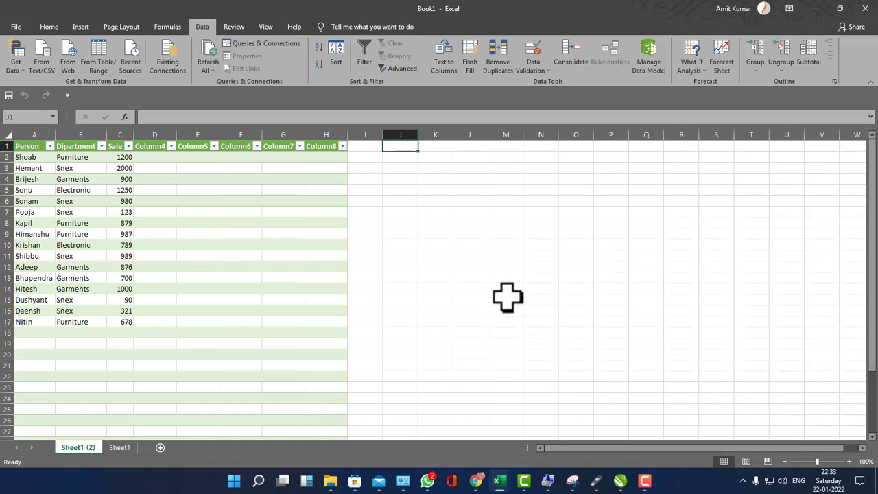
click(121, 449)
click(46, 149)
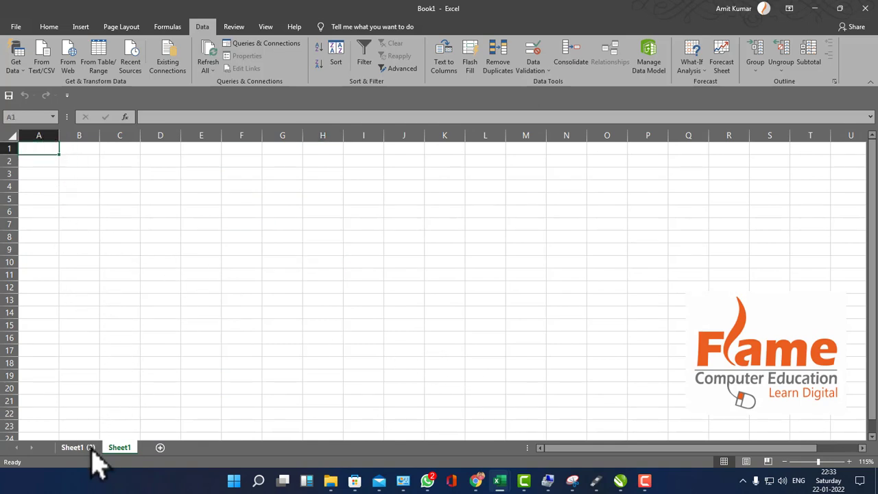
click(41, 58)
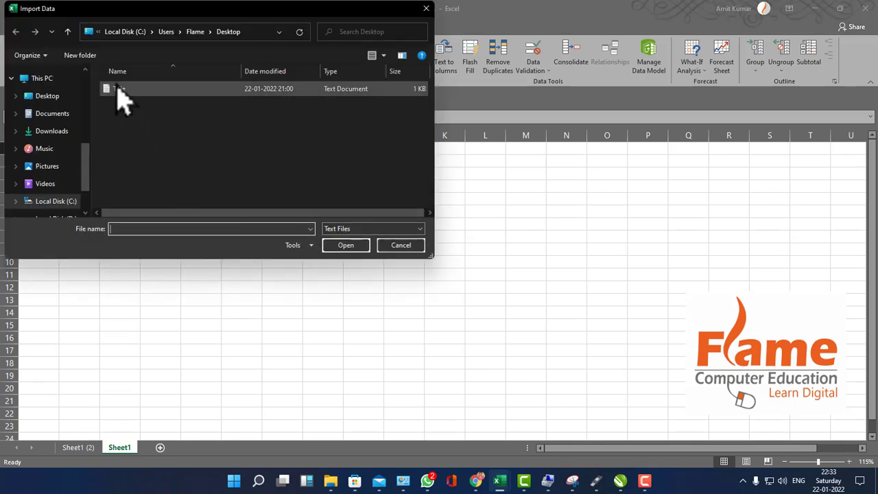
click(117, 90)
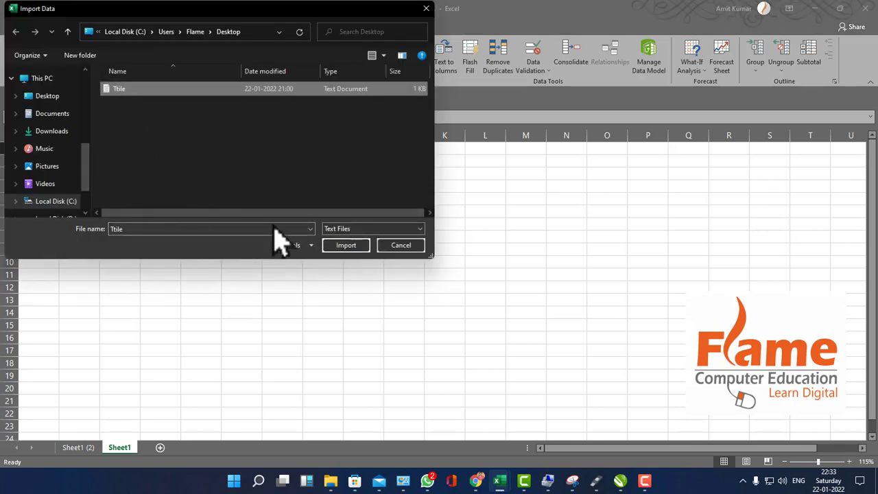
click(400, 245)
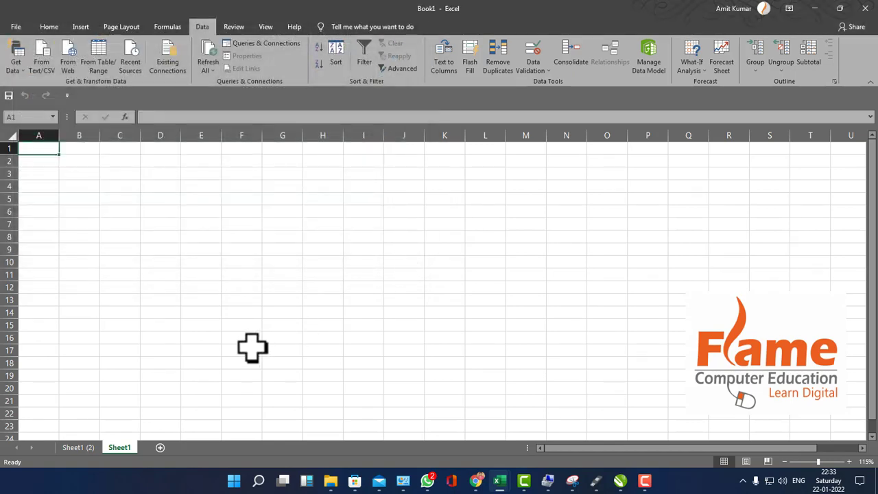
- View the contents of the Ttile text file from the desktop in Notepad and close it
key(super+d)
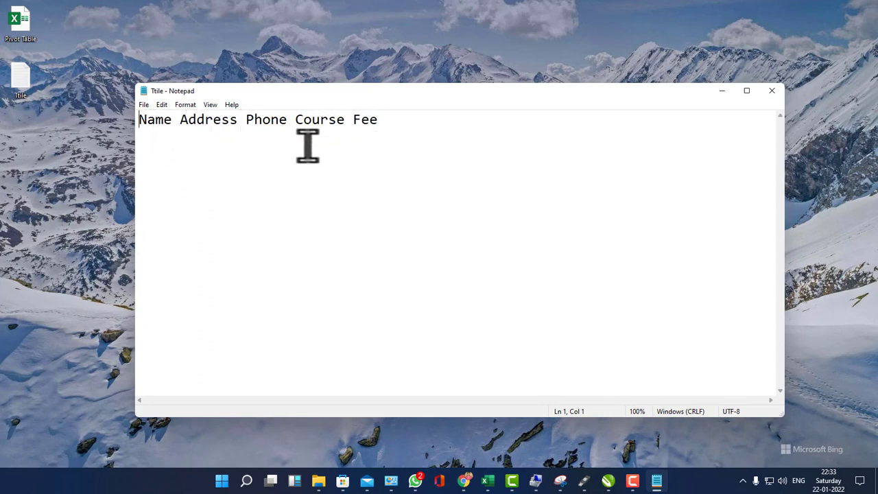
click(772, 91)
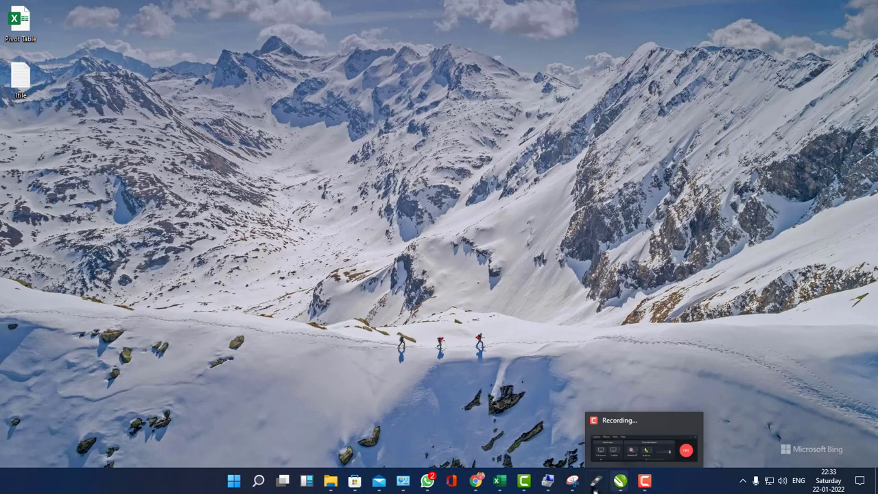
- Switch back to the Book1 workbook in Excel and load the Ttile text file from the Desktop with its detected columns
mouse_move(504, 483)
click(588, 423)
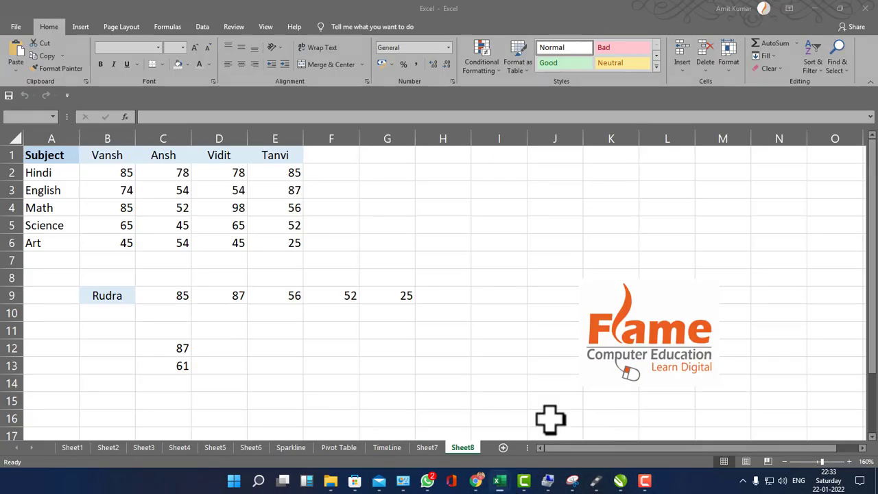
click(442, 432)
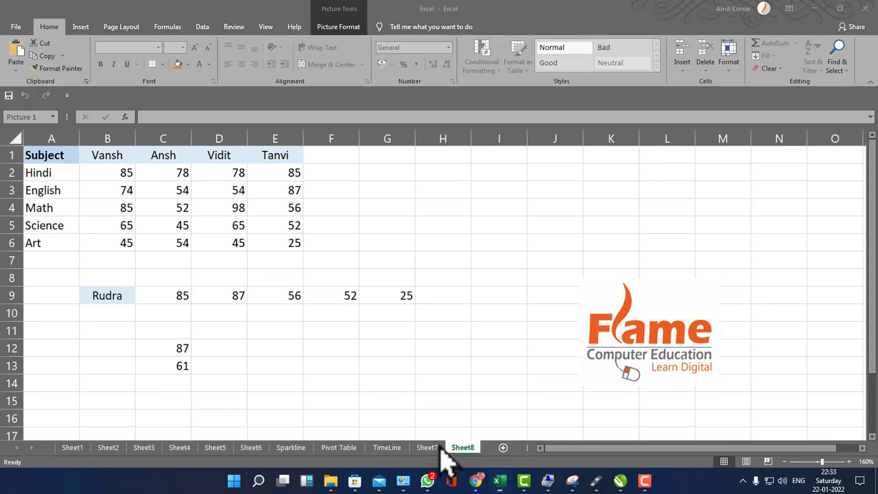
click(44, 65)
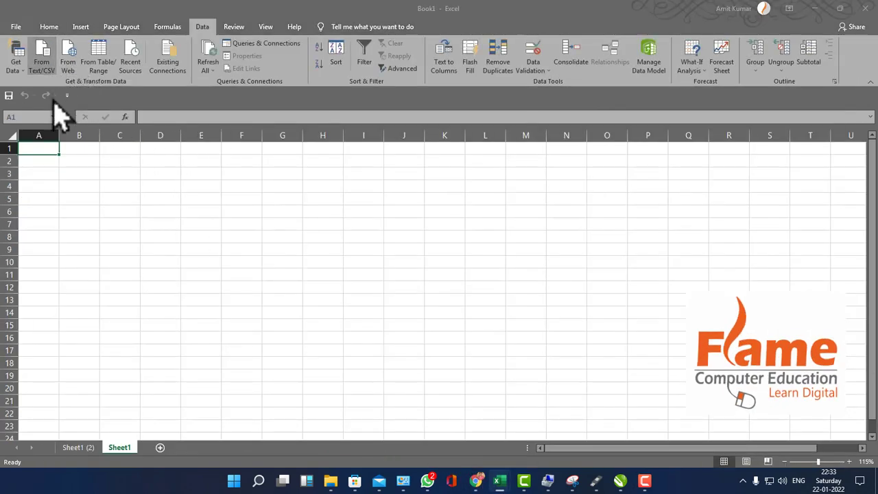
click(119, 89)
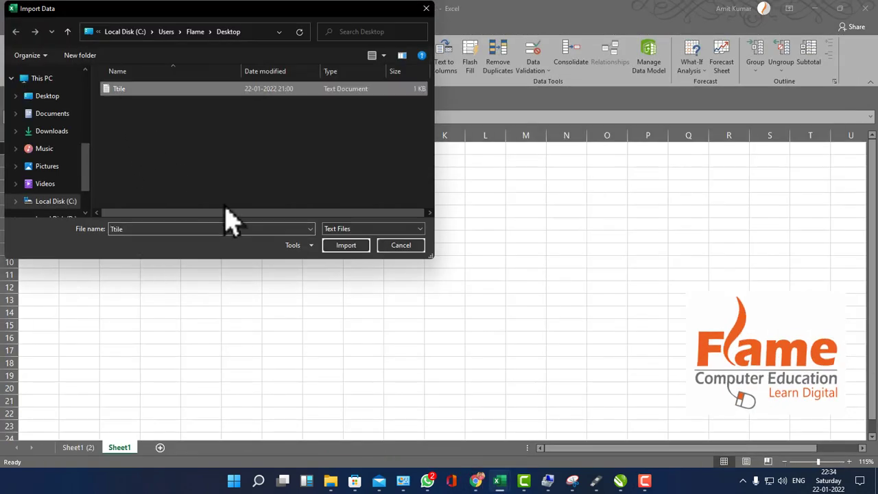
click(346, 246)
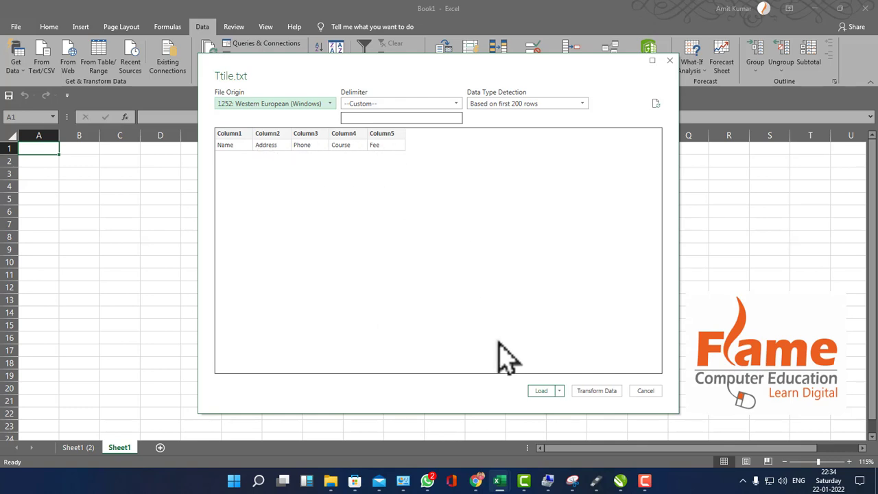
click(539, 389)
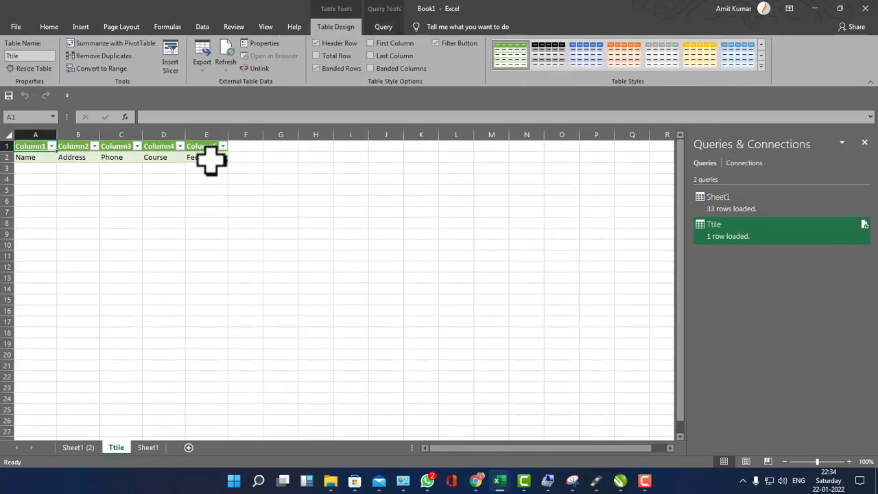
click(202, 29)
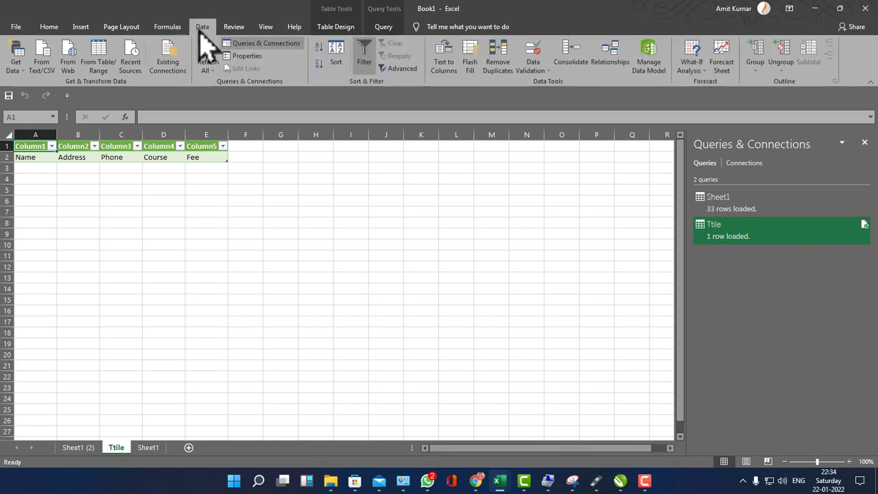
click(69, 58)
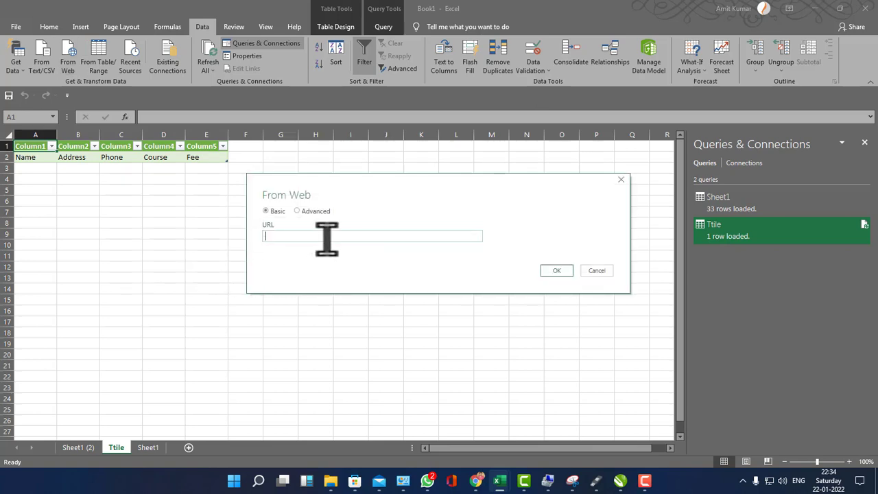
click(597, 270)
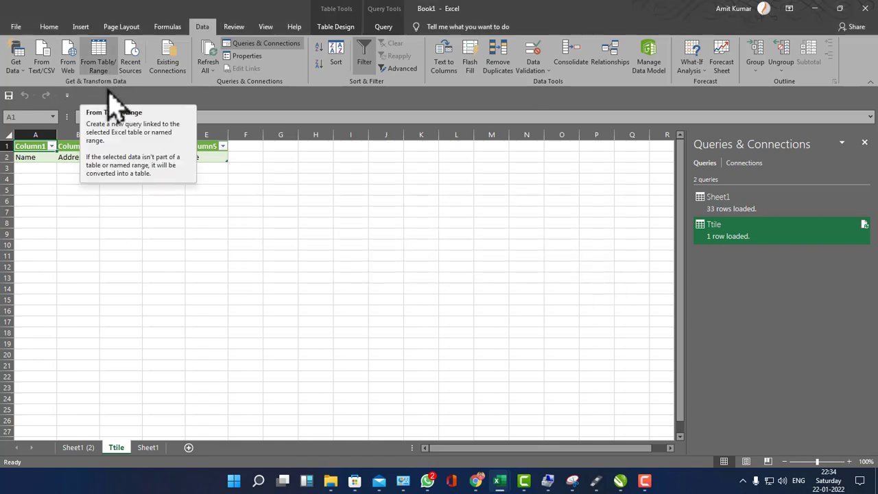
- Switch to the empty Sheet1 of Book1 and open the Pivot Table workbook from the Desktop
click(88, 452)
click(121, 450)
click(149, 451)
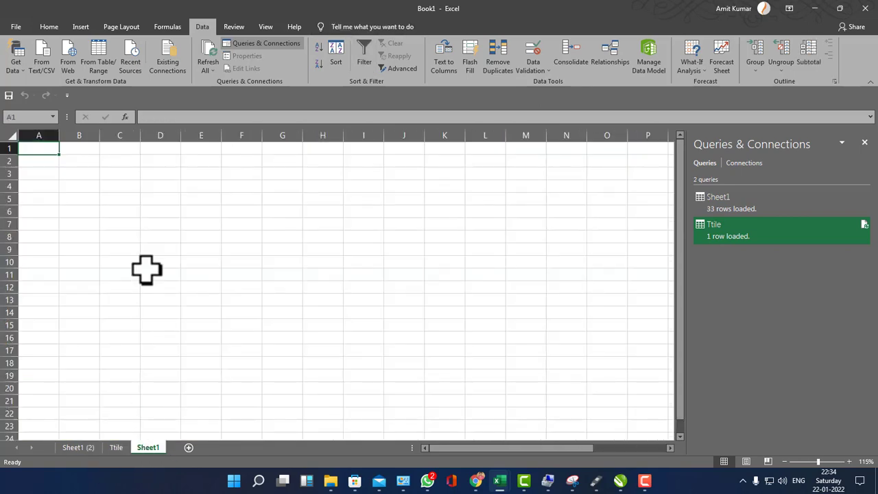
click(16, 26)
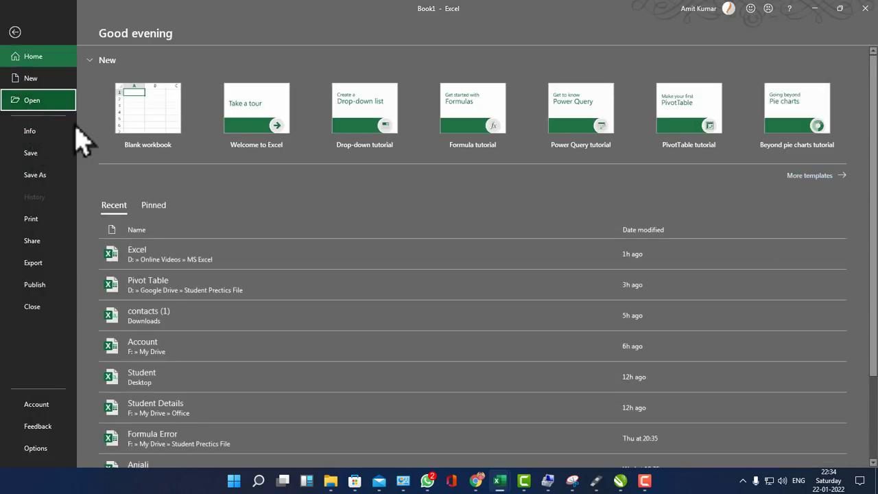
click(147, 226)
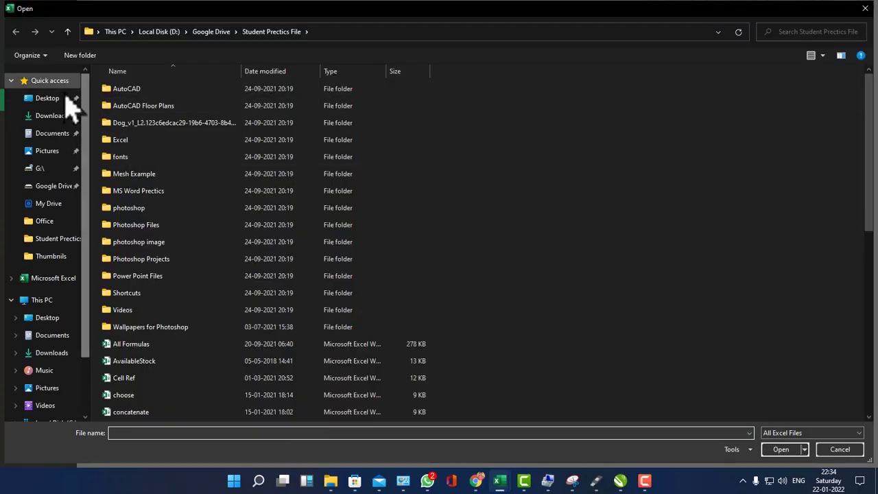
click(51, 98)
click(122, 103)
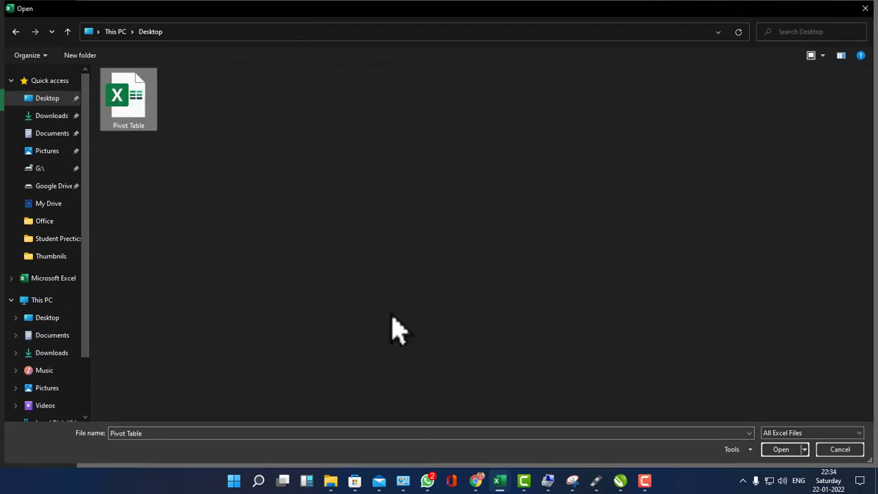
click(782, 449)
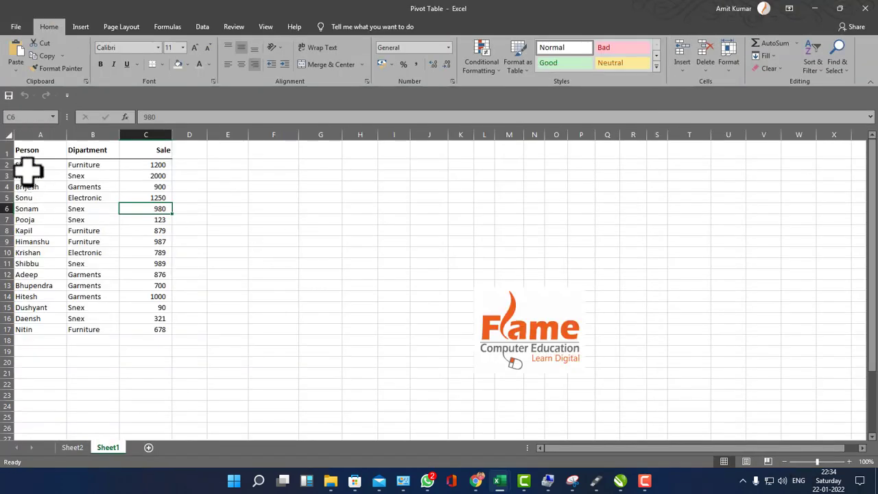
click(31, 165)
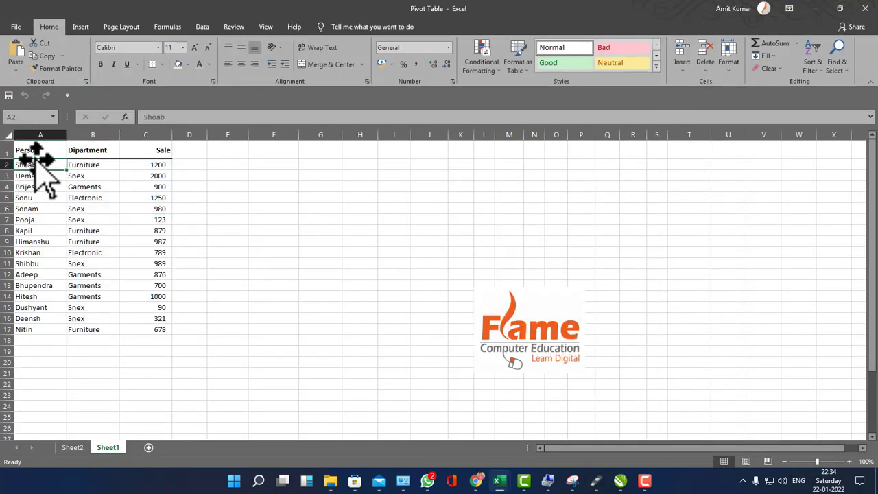
drag(31, 149, 138, 315)
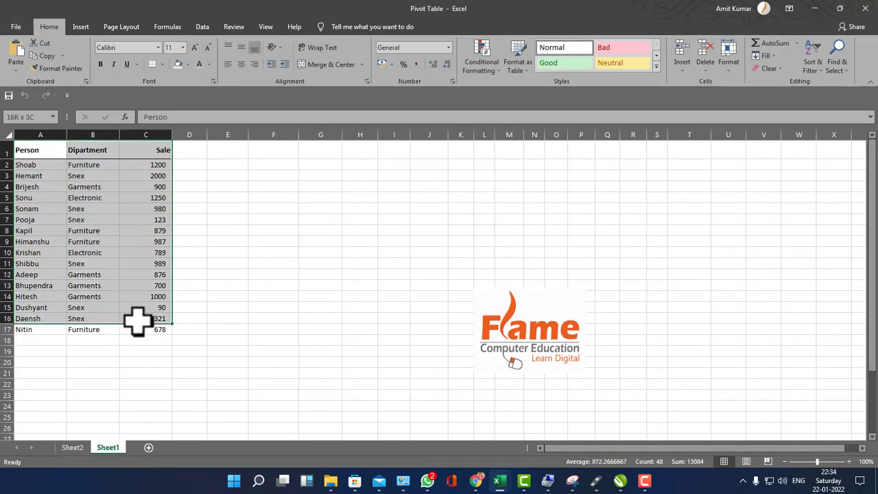
drag(29, 148, 151, 341)
click(75, 200)
- Insert leading spaces before the names in cells A2 and A3 of the Person column
click(44, 167)
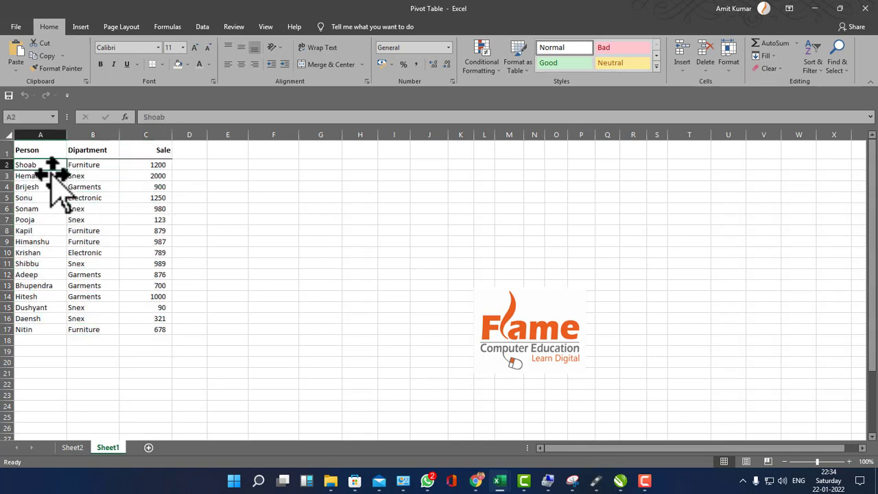
key(F2)
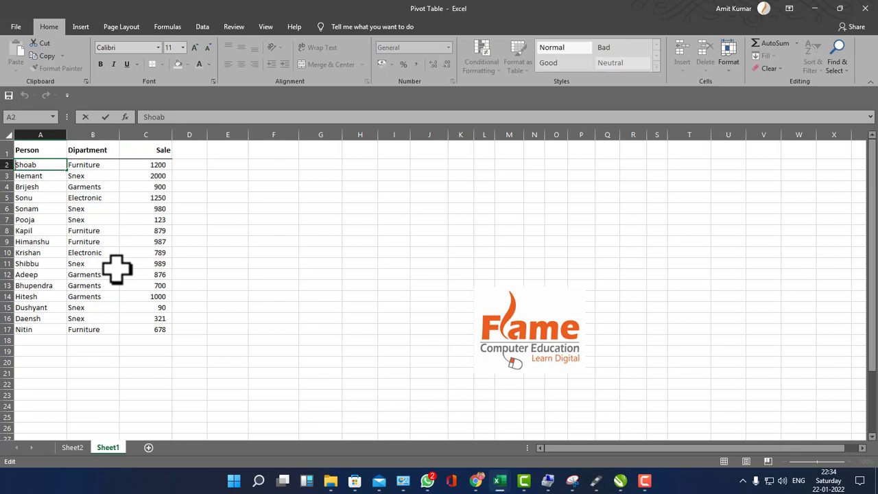
key(Return)
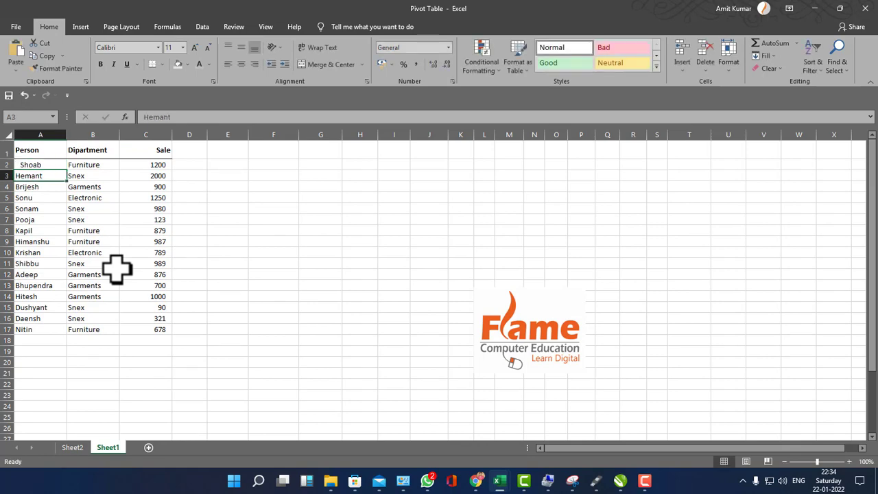
text(2)
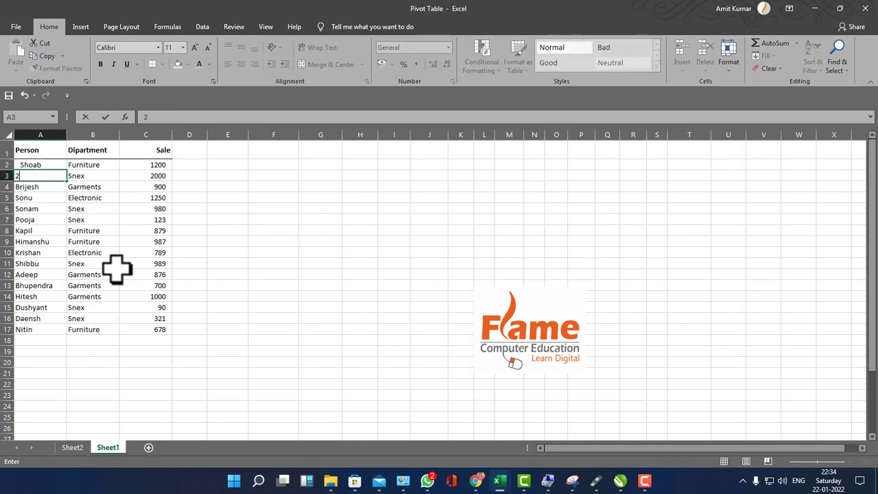
key(Escape)
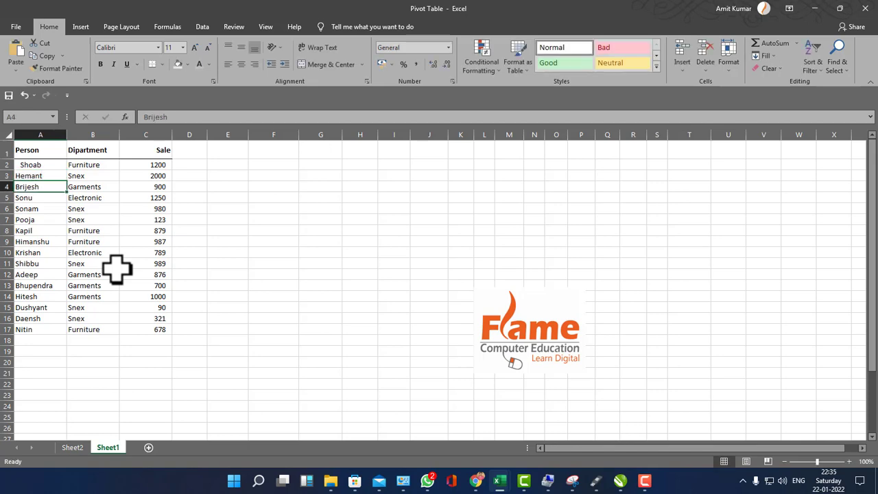
key(F2)
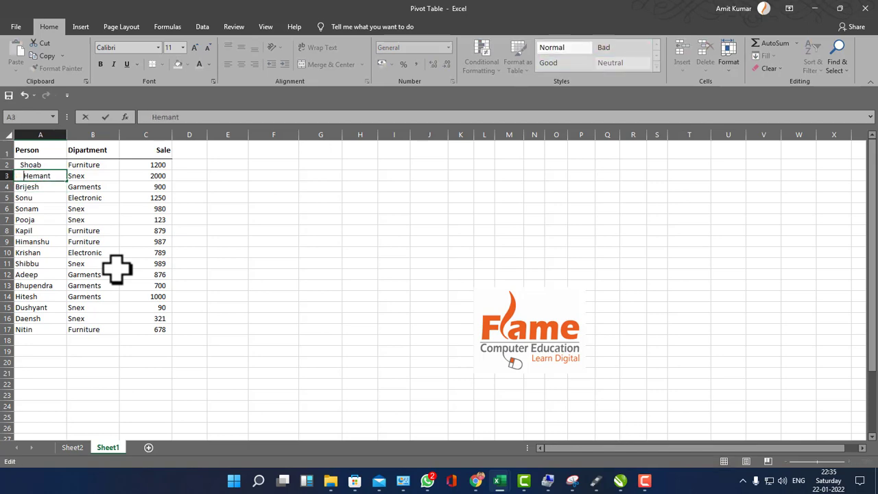
key(Return)
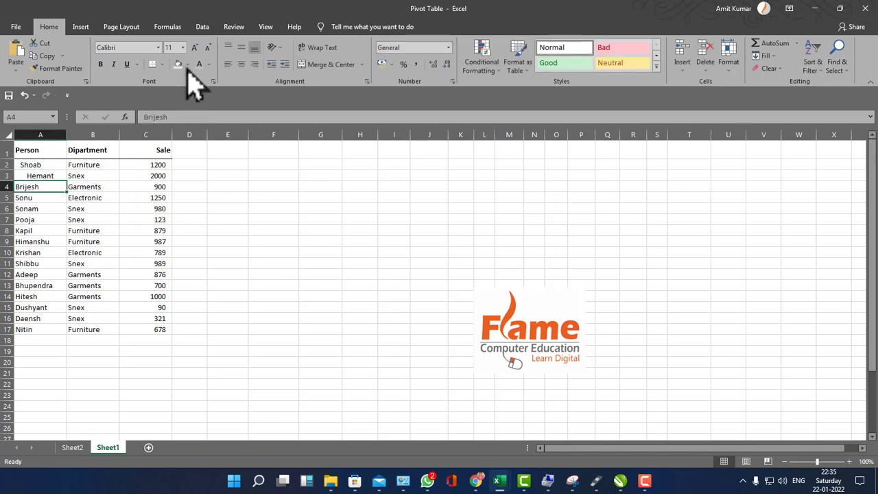
- Create a query from the range A1:C17, converting it to a table with headers
click(202, 27)
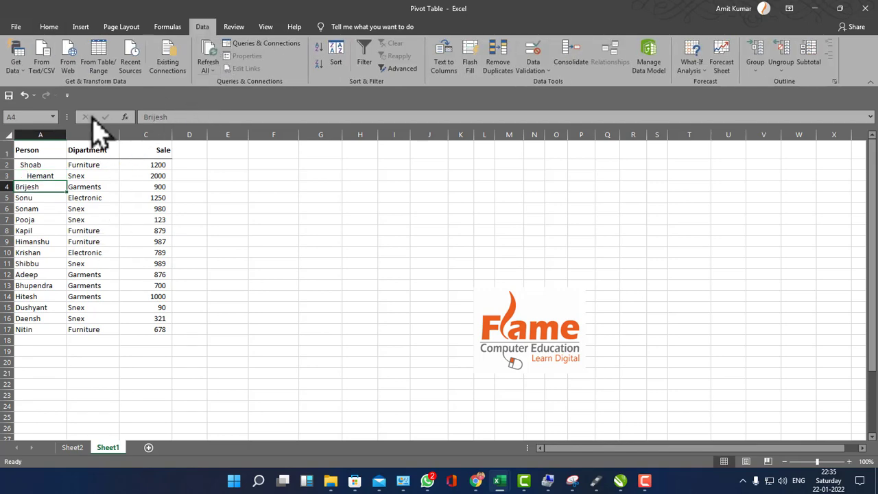
click(97, 65)
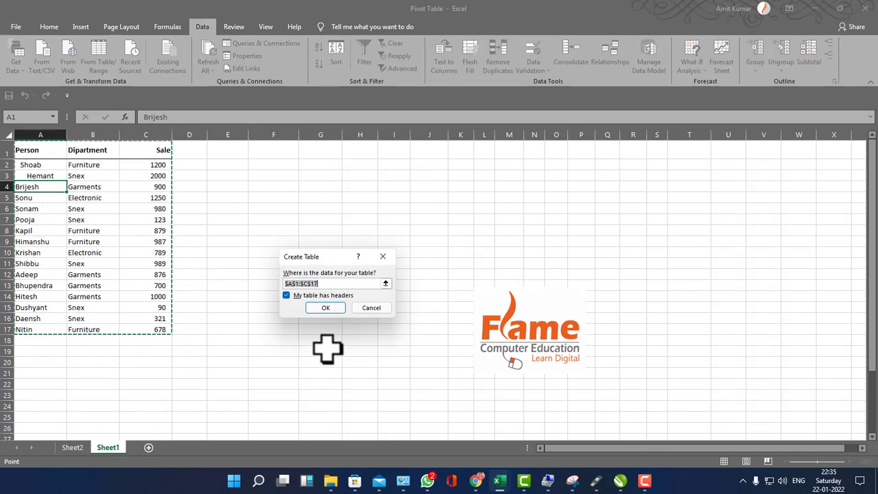
click(326, 308)
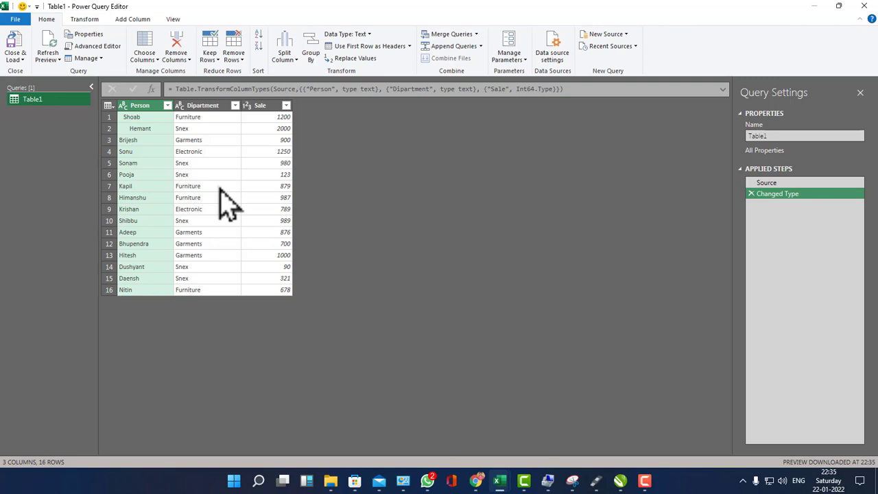
- Trim the extra spaces from the text in the Person column of the query
click(149, 128)
click(148, 117)
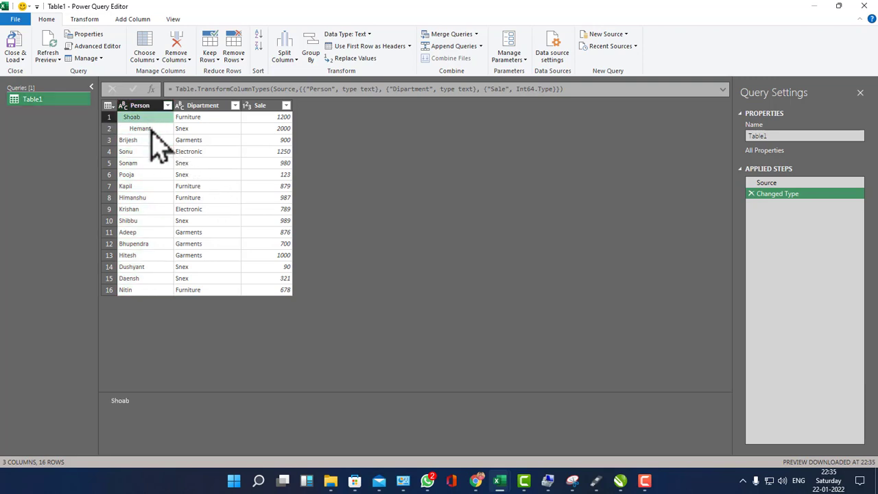
click(152, 130)
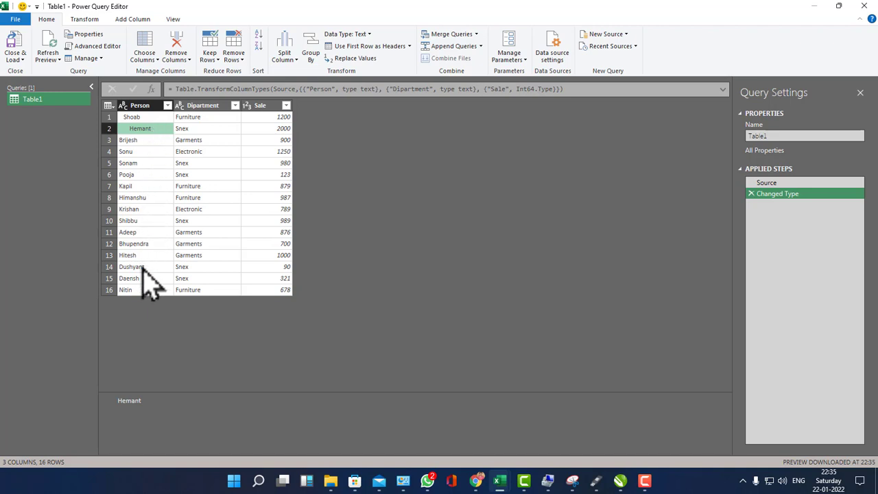
click(149, 107)
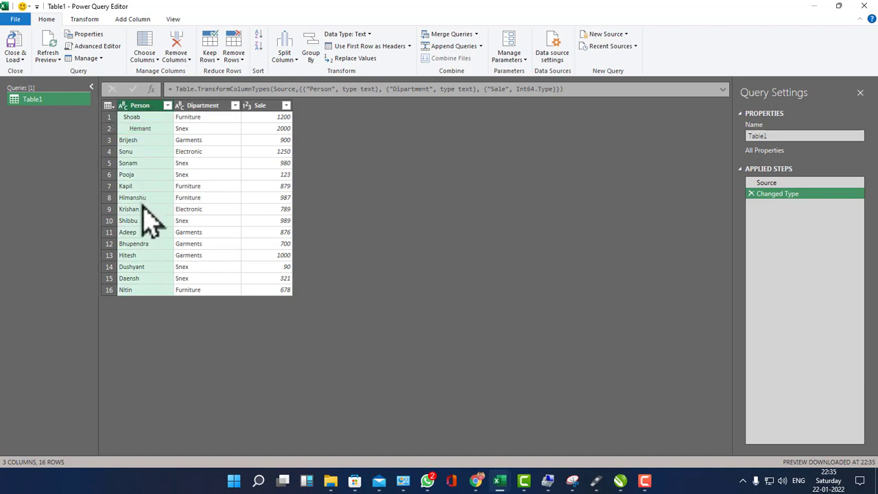
click(88, 20)
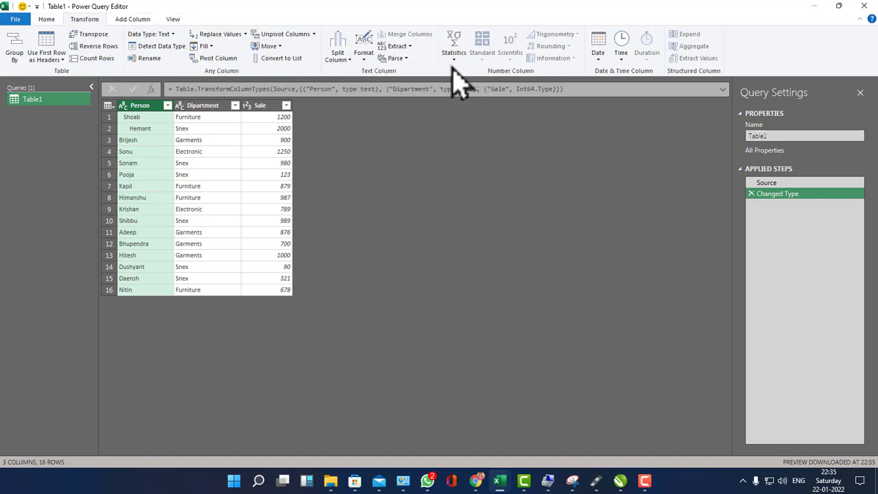
click(366, 62)
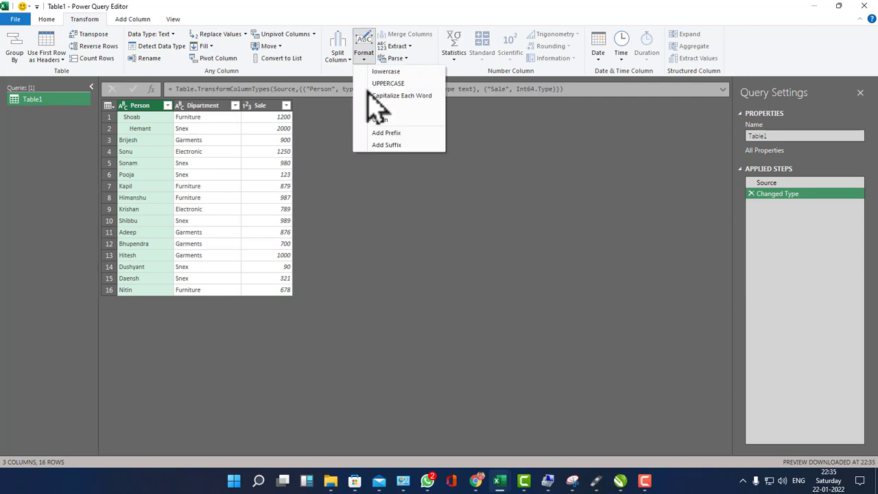
click(376, 107)
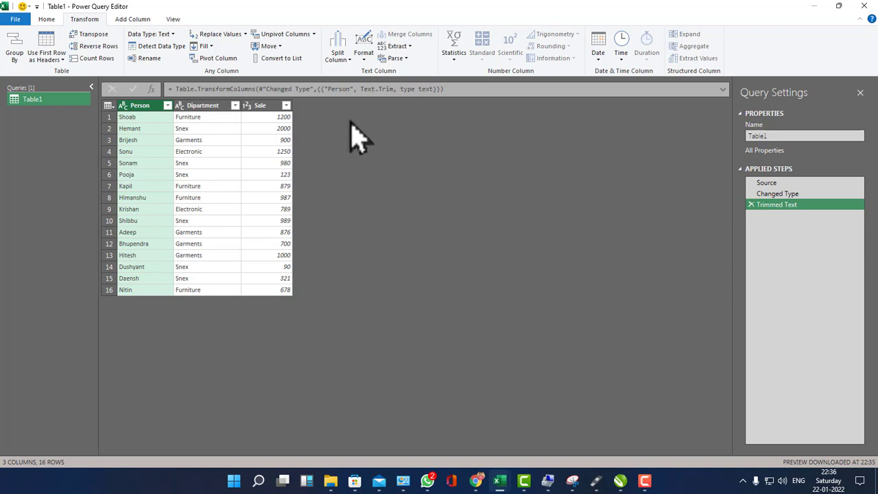
- Convert the Person column to uppercase, and close and load the query into the workbook
click(363, 55)
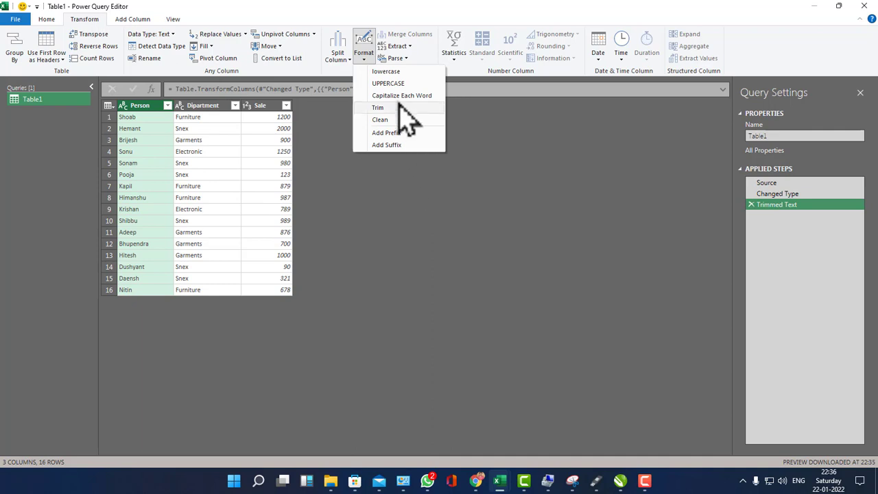
click(396, 84)
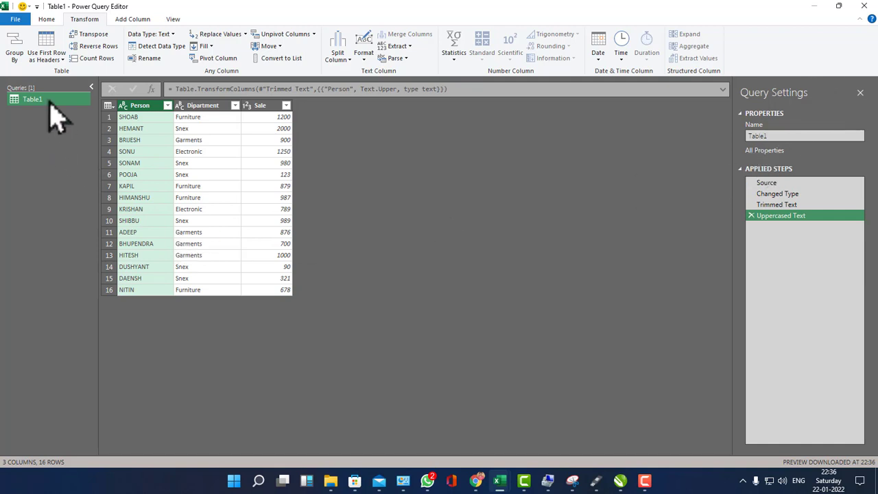
click(46, 19)
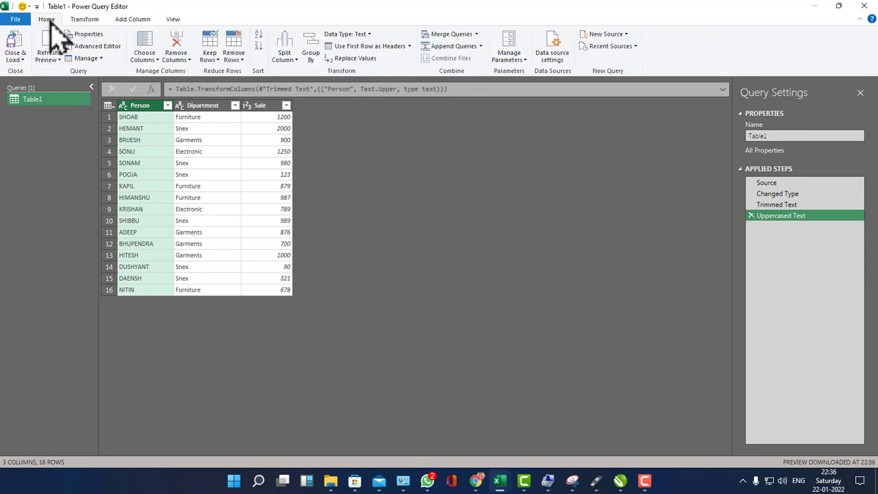
click(19, 42)
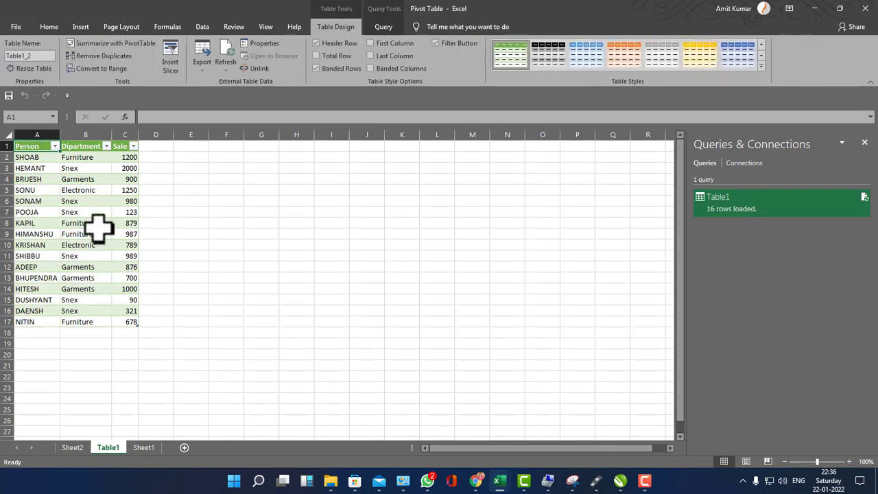
- View the list of recent data sources and close it without connecting
click(203, 28)
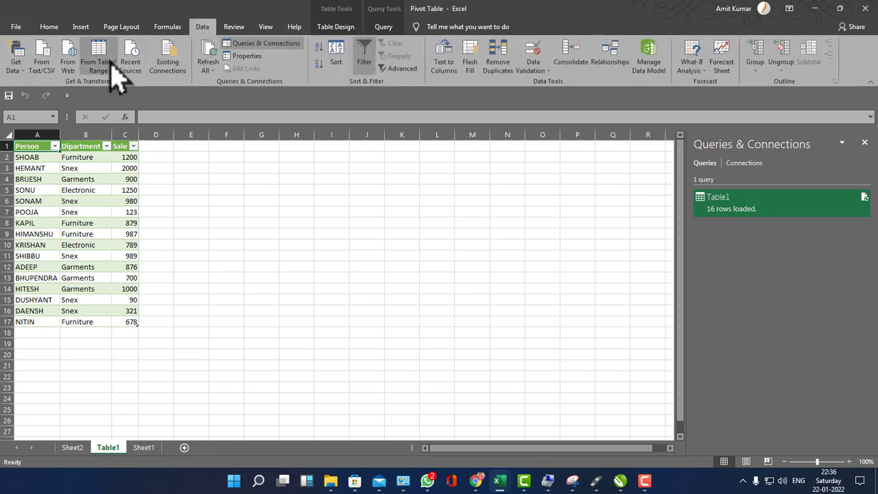
click(133, 69)
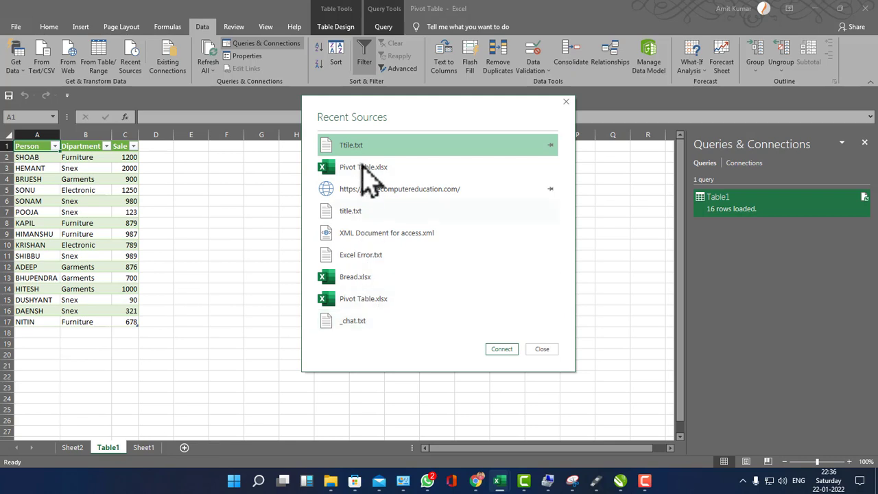
click(540, 352)
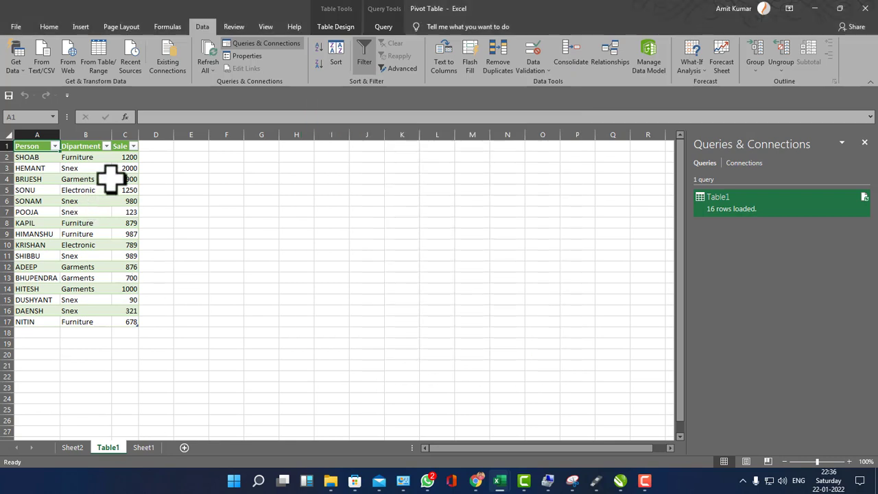
- Import the existing Query - Table1 connection as a table at cell E1 of the Table1 worksheet
click(168, 157)
click(179, 65)
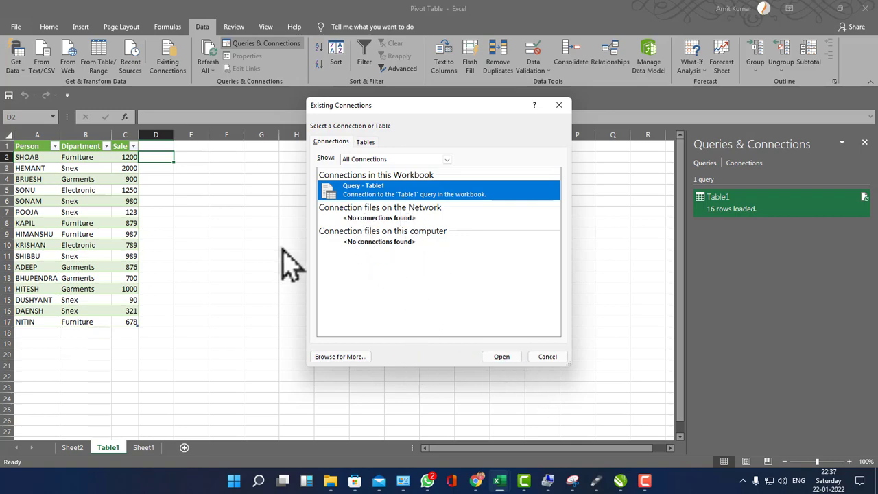
click(495, 357)
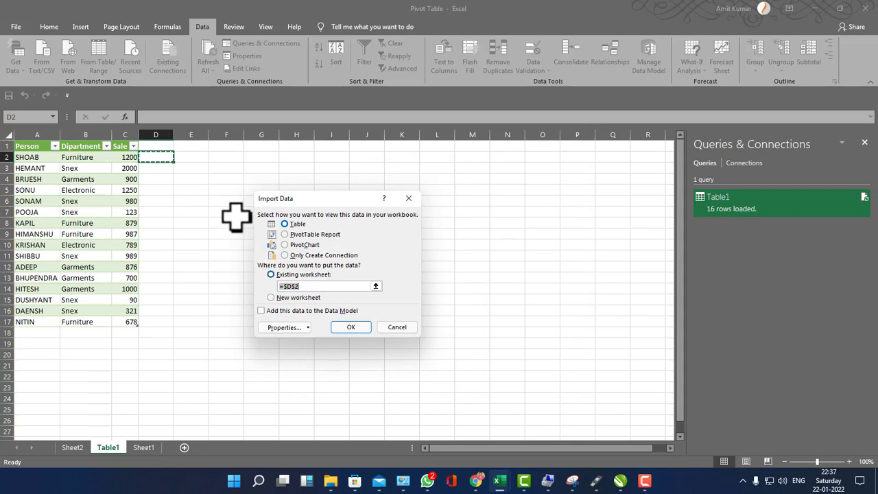
click(201, 145)
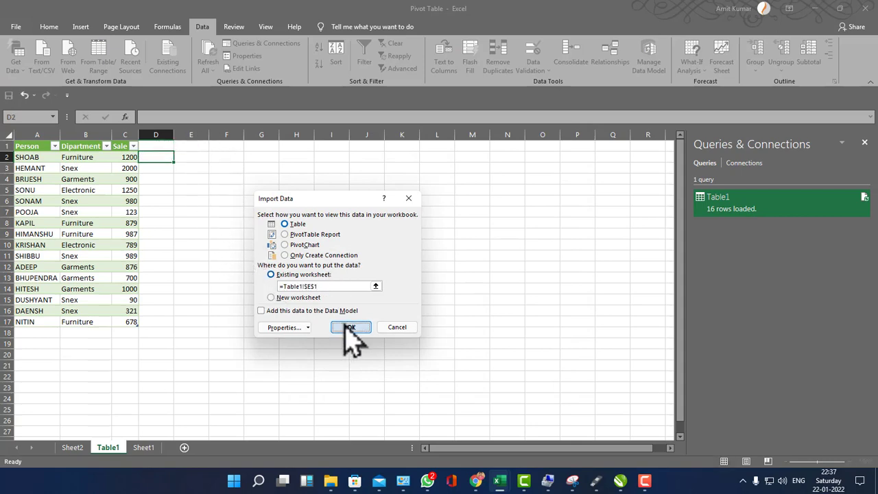
click(350, 327)
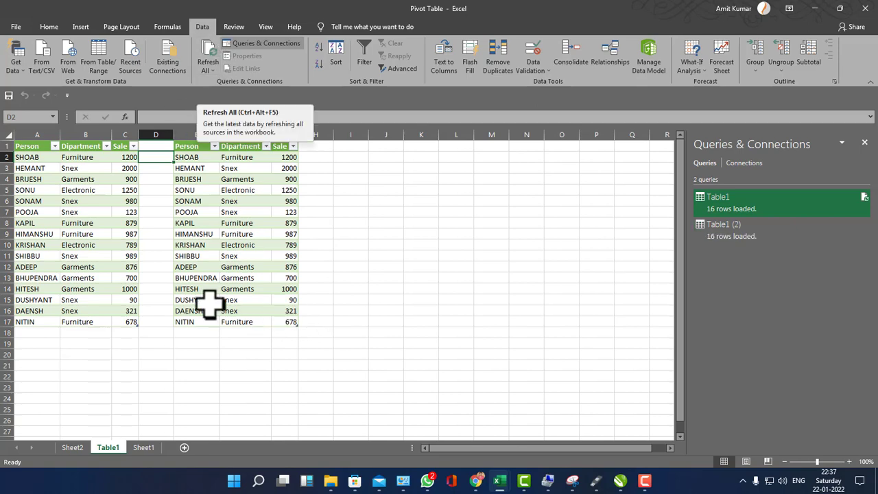
- Look through the Pivot Table workbook's sheets and view the imported text table on the Ttile sheet of Book1
click(75, 449)
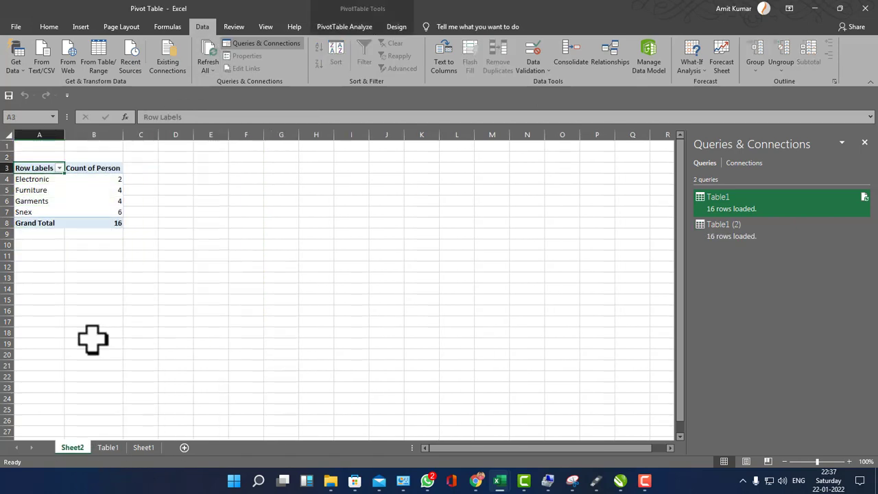
click(137, 449)
click(110, 447)
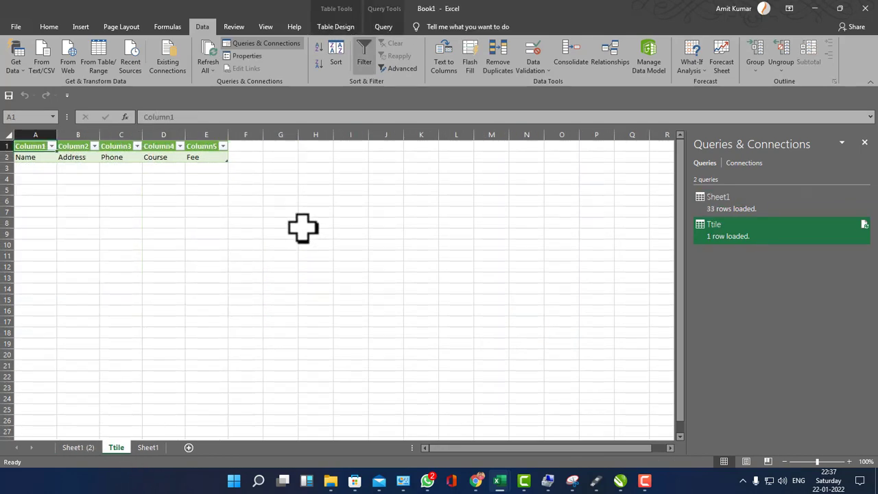
click(203, 157)
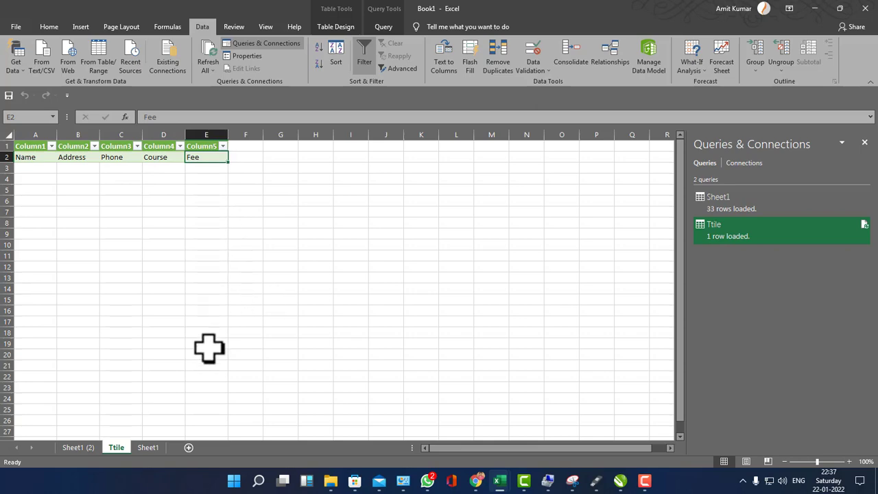
- Open the Ttile text file from the desktop, replace the heading Name with Student, and save and close the file
key(super+d)
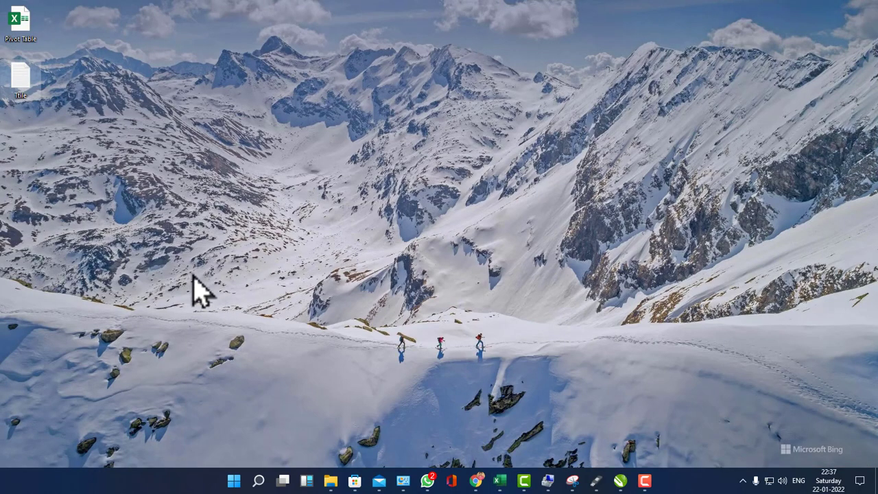
double_click(36, 79)
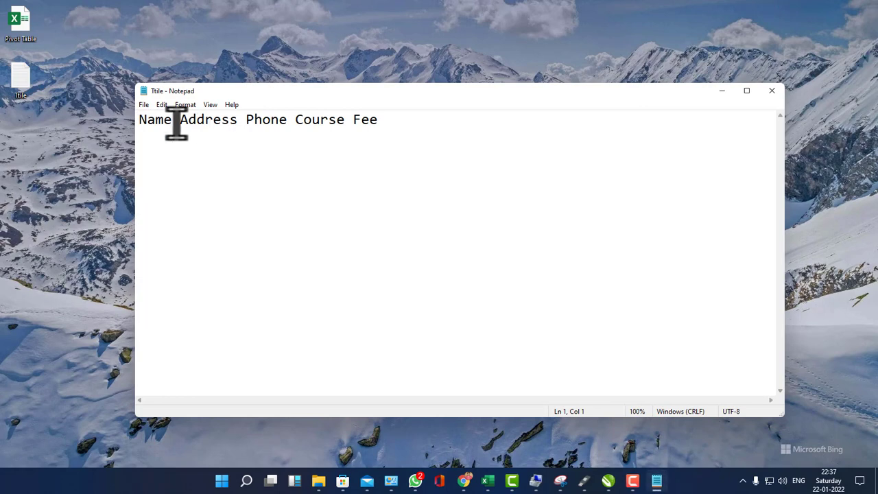
click(179, 120)
text(Student)
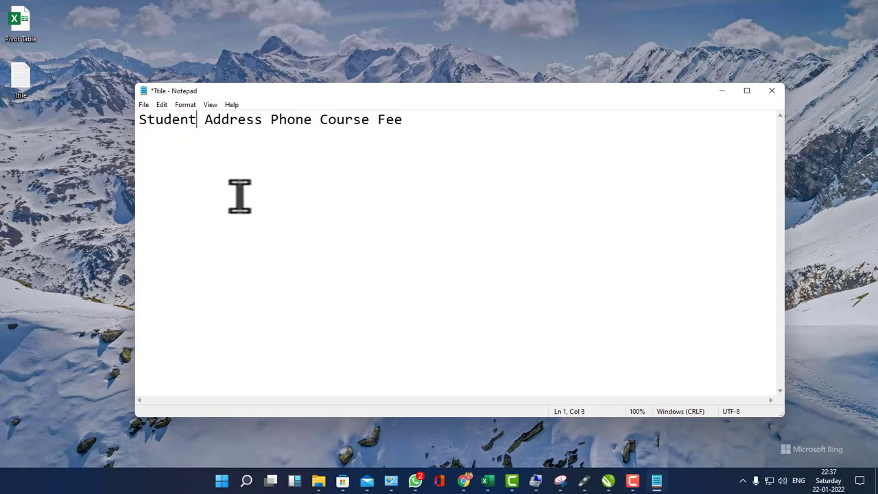
click(146, 105)
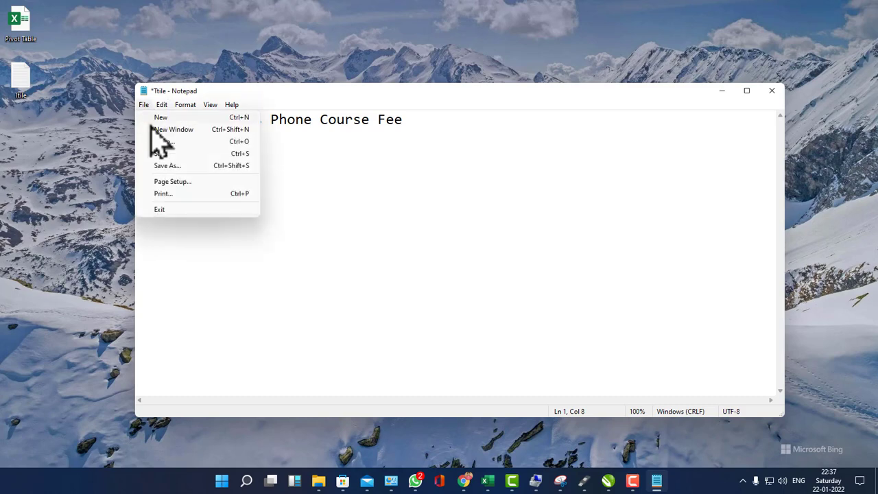
click(152, 153)
click(772, 91)
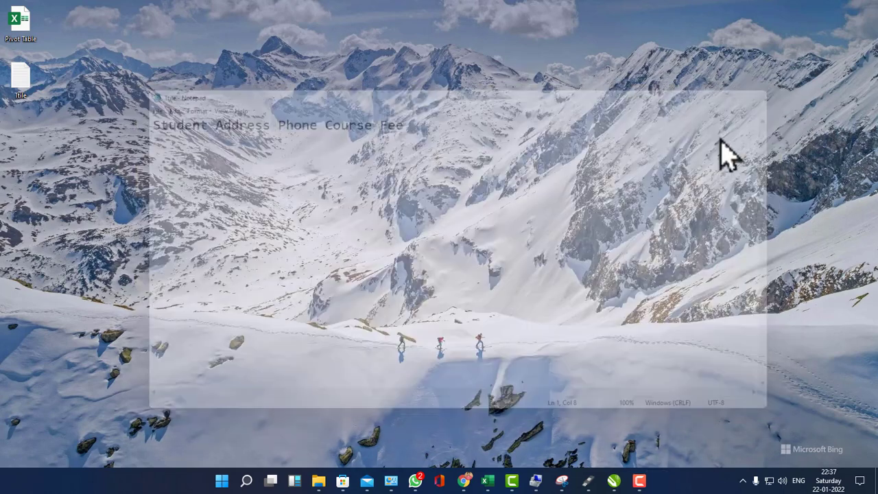
- Return to Book1 and refresh all data so the Ttile table picks up the edited text file
mouse_move(501, 476)
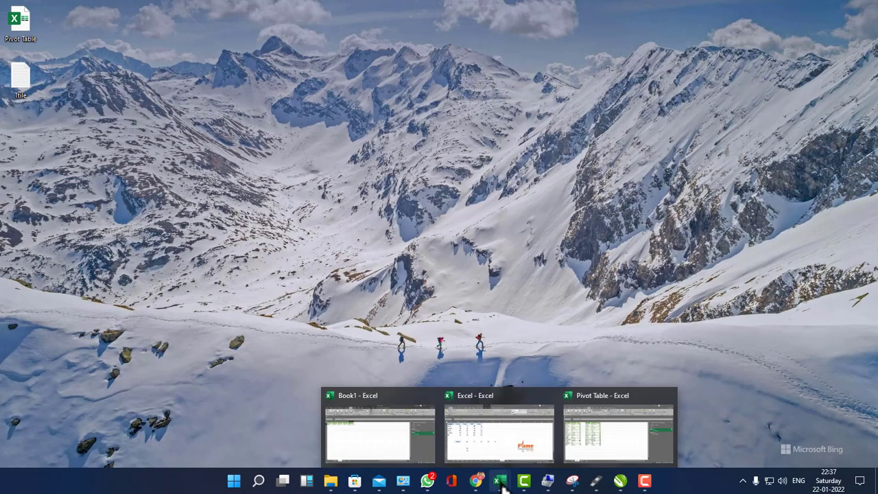
click(378, 439)
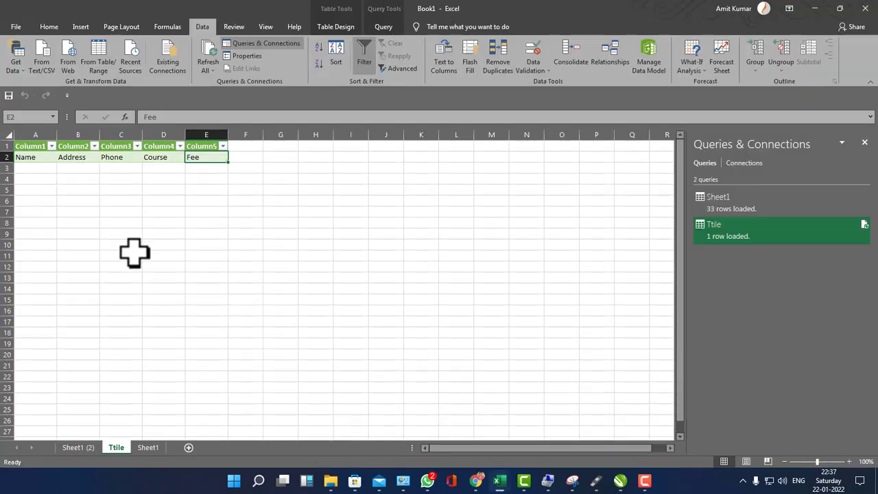
click(47, 163)
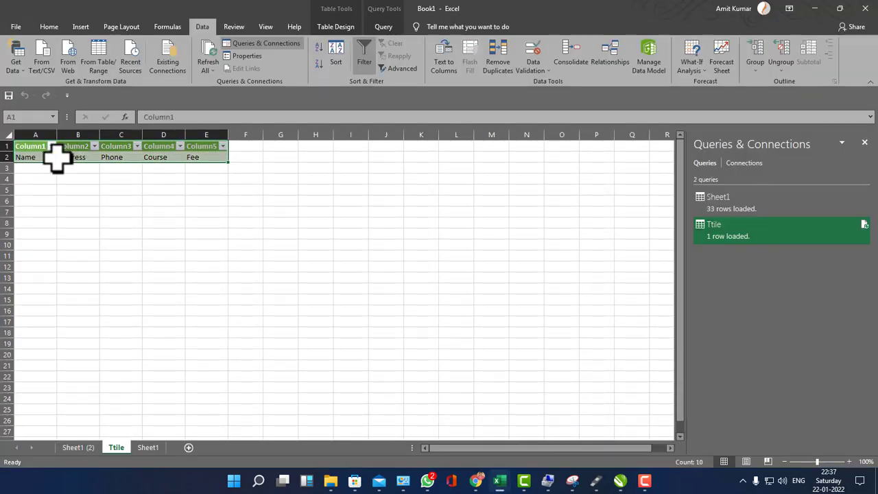
click(217, 49)
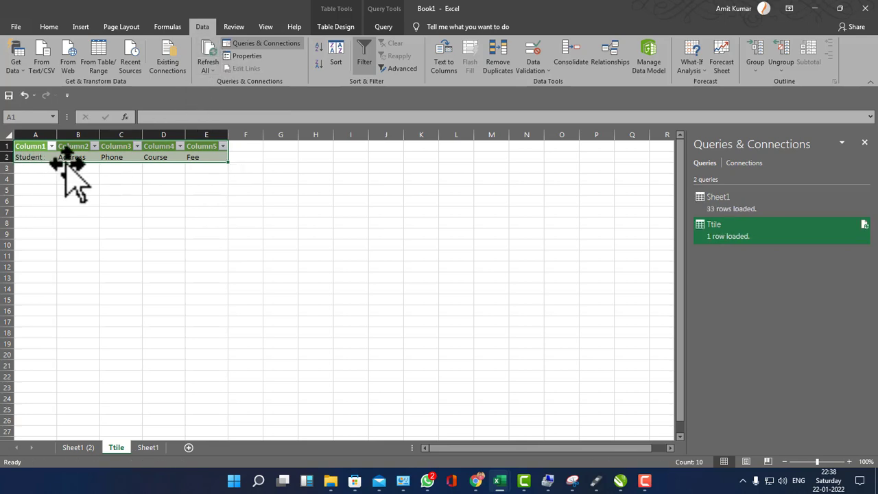
- Hide the Queries & Connections pane and show it again to view the workbook's query list
click(278, 45)
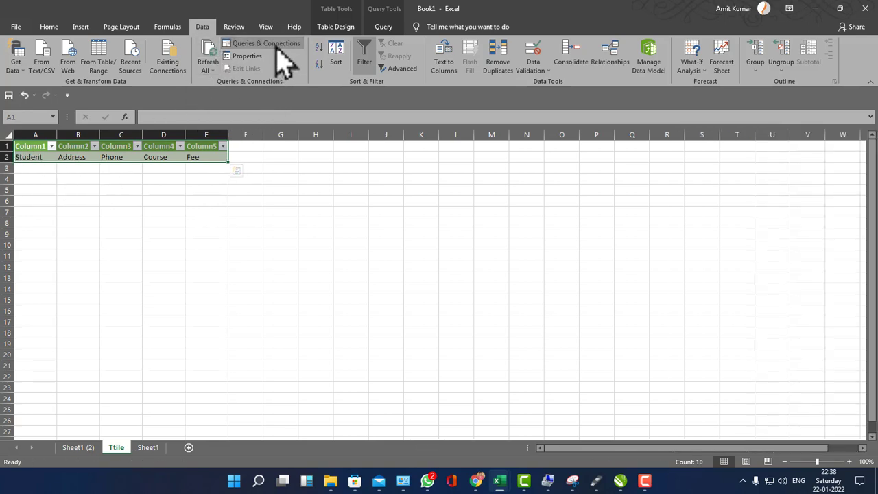
click(278, 46)
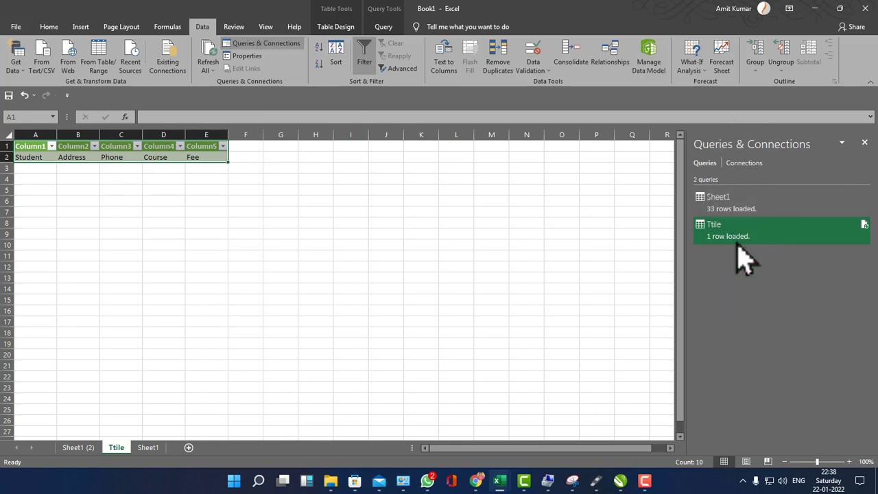
mouse_move(734, 237)
- View the external data properties of the Ttile table and close them without changing anything
click(124, 147)
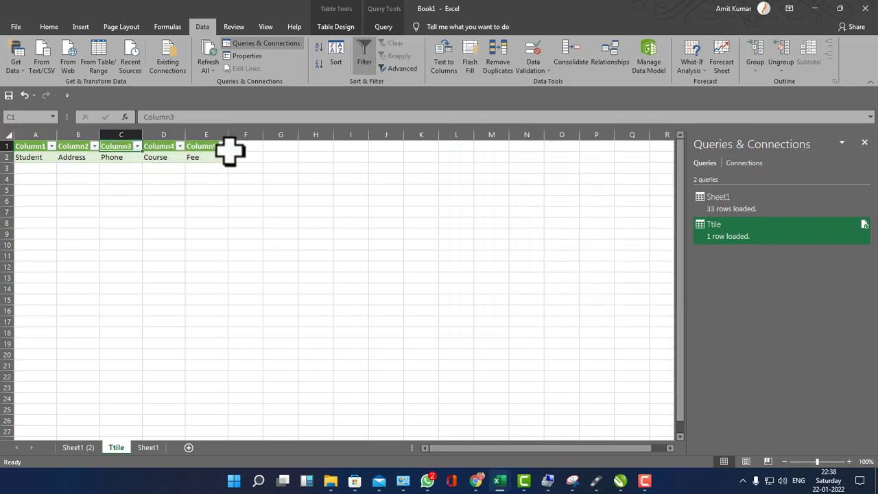
click(241, 56)
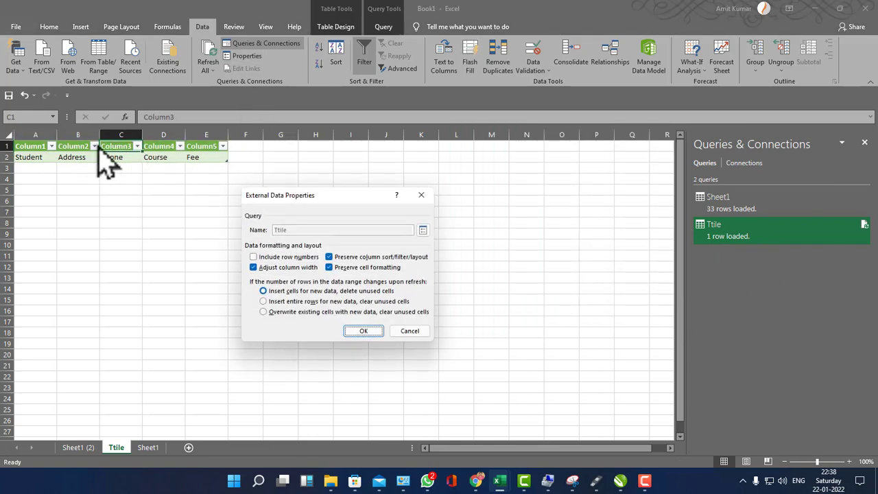
drag(296, 195, 301, 146)
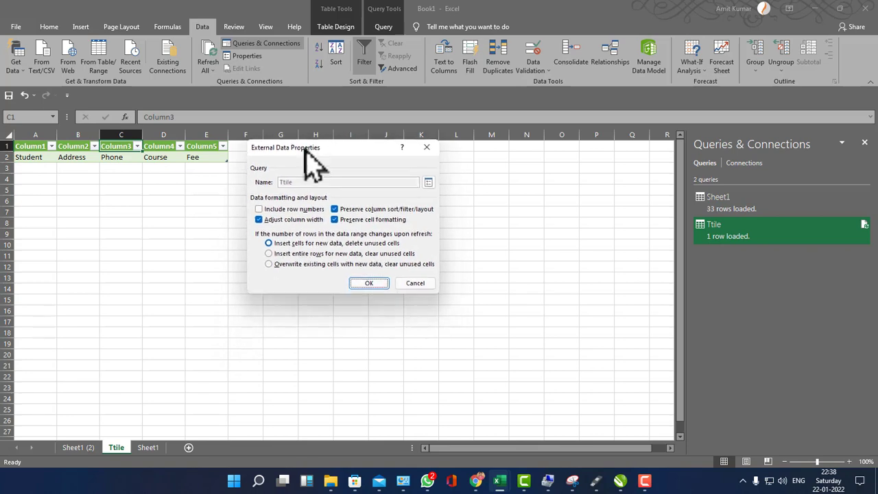
click(426, 146)
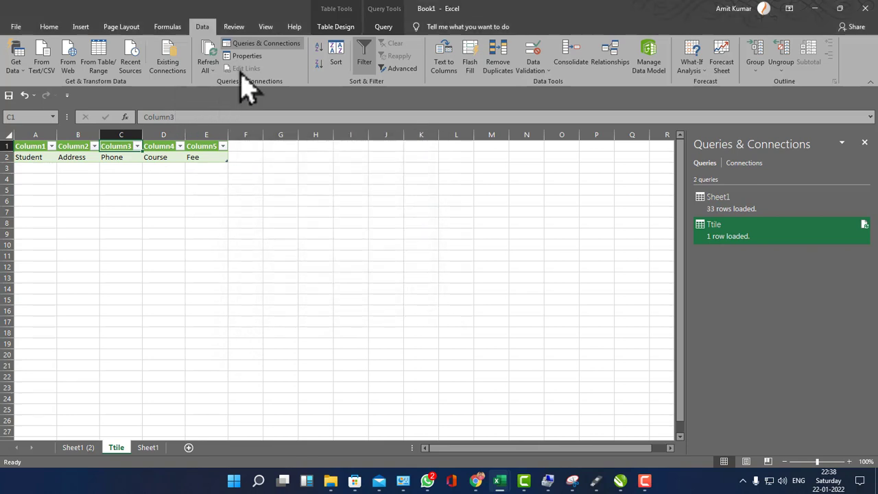
click(240, 191)
click(177, 157)
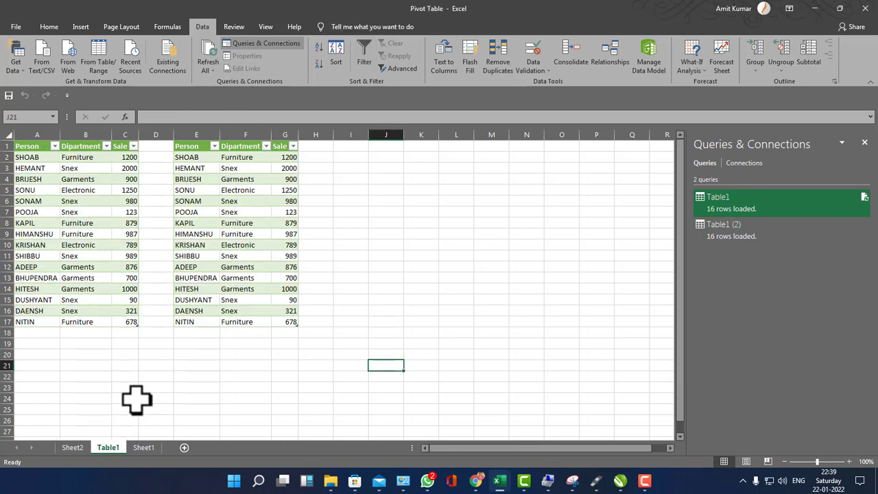
- Import the Ttile text file into the Pivot Table workbook and load it as a table on a new worksheet
click(376, 168)
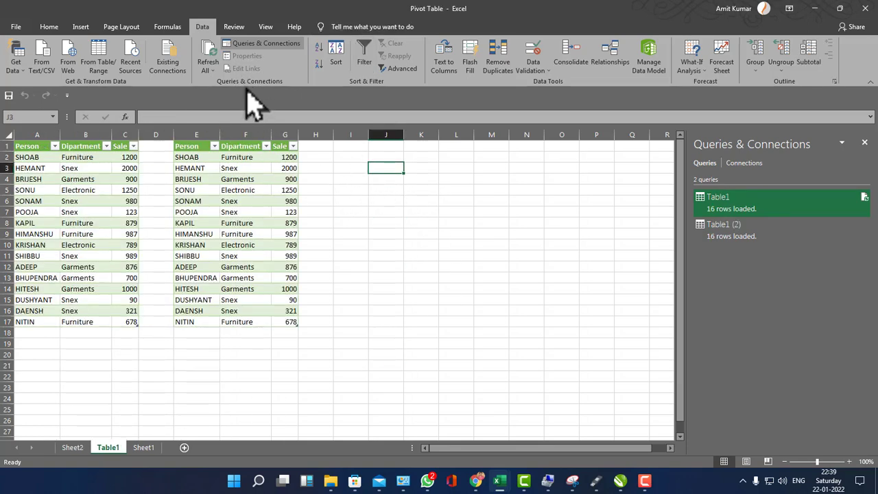
click(42, 56)
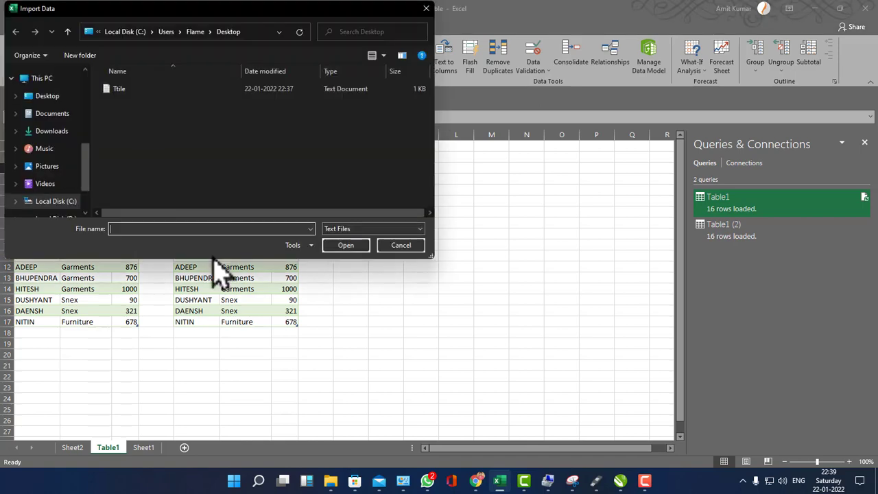
click(120, 89)
click(342, 245)
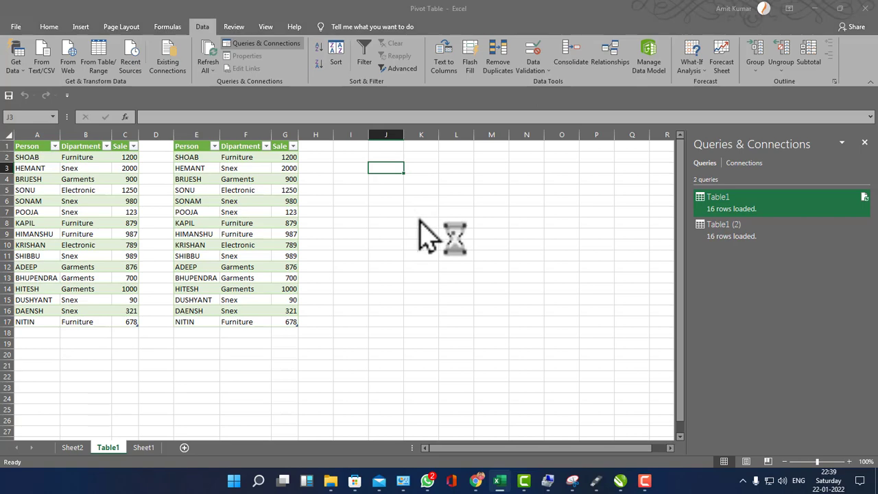
click(542, 391)
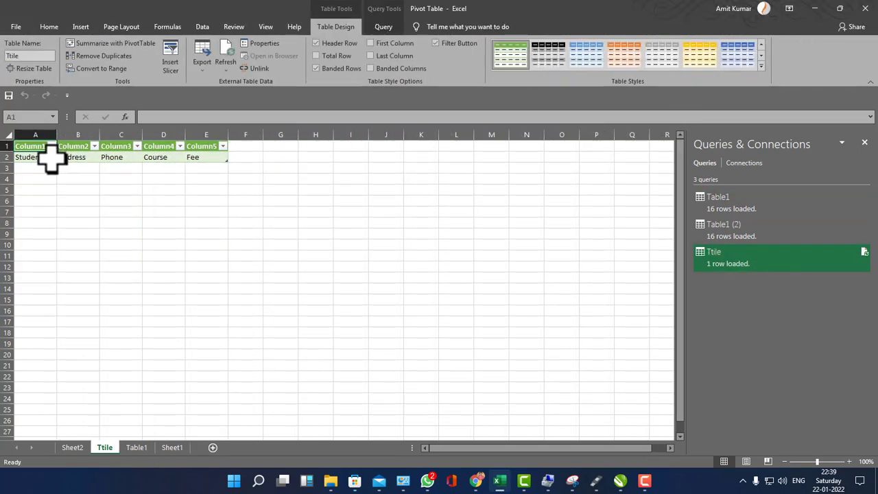
- Import the Ttile text file a second time and load it as another table on its own worksheet
click(202, 27)
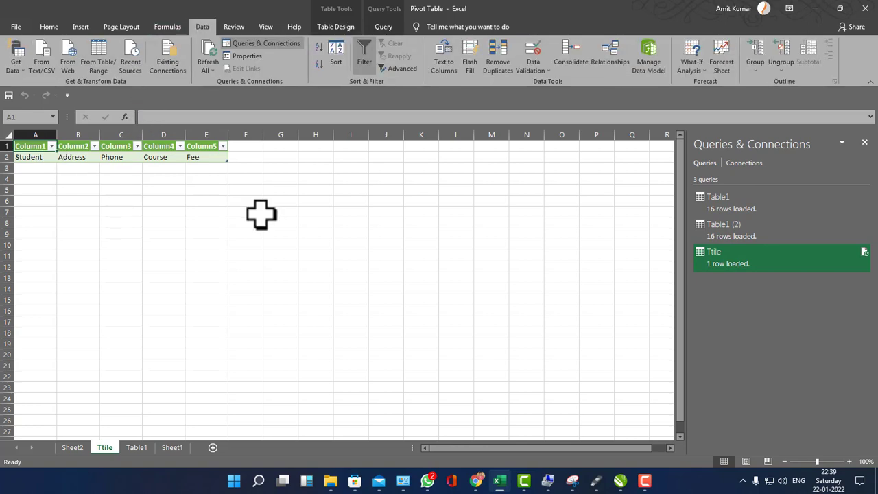
click(121, 157)
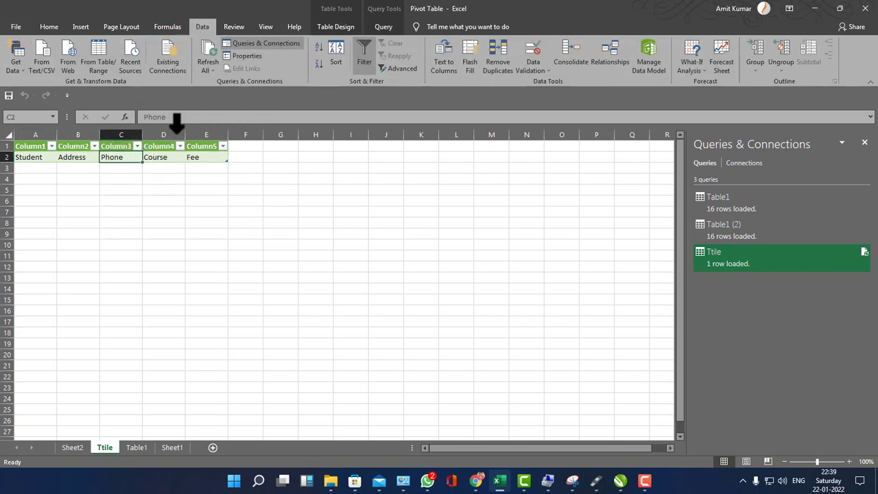
click(161, 157)
click(90, 211)
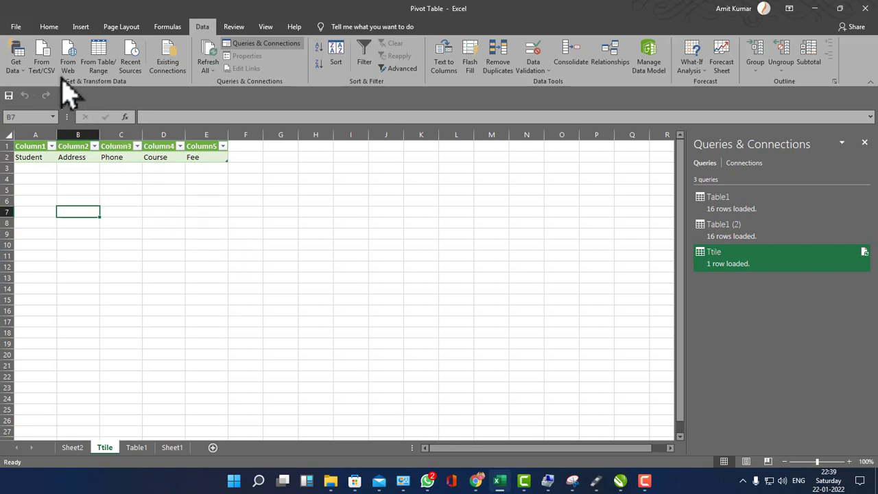
click(54, 68)
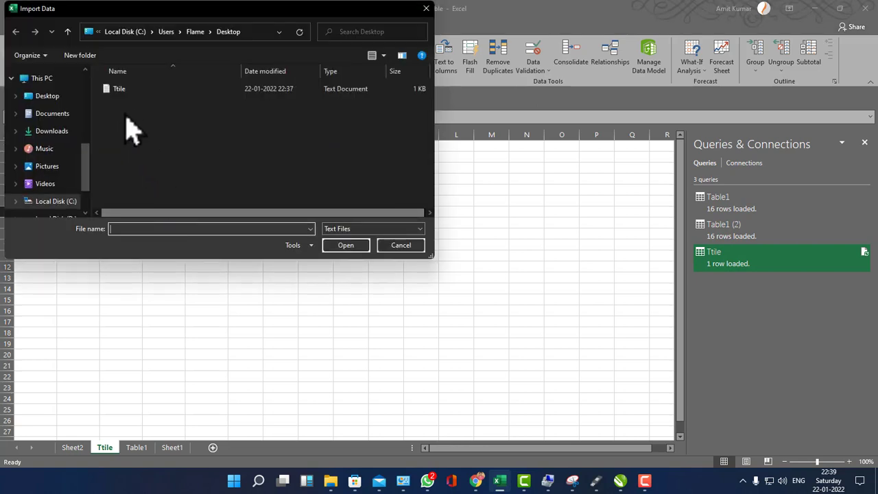
click(120, 89)
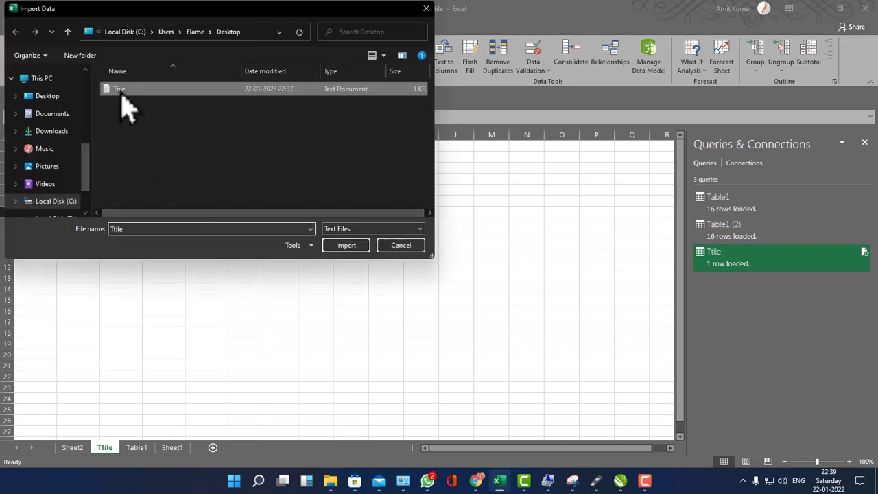
click(346, 246)
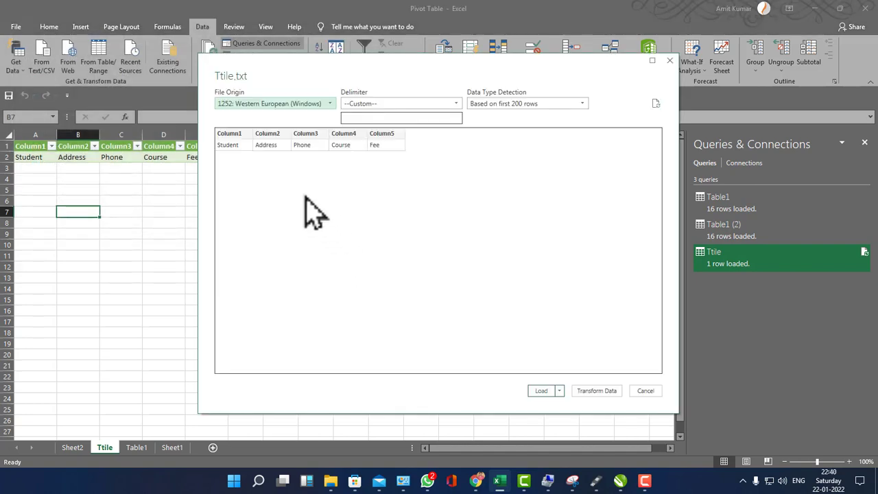
click(544, 389)
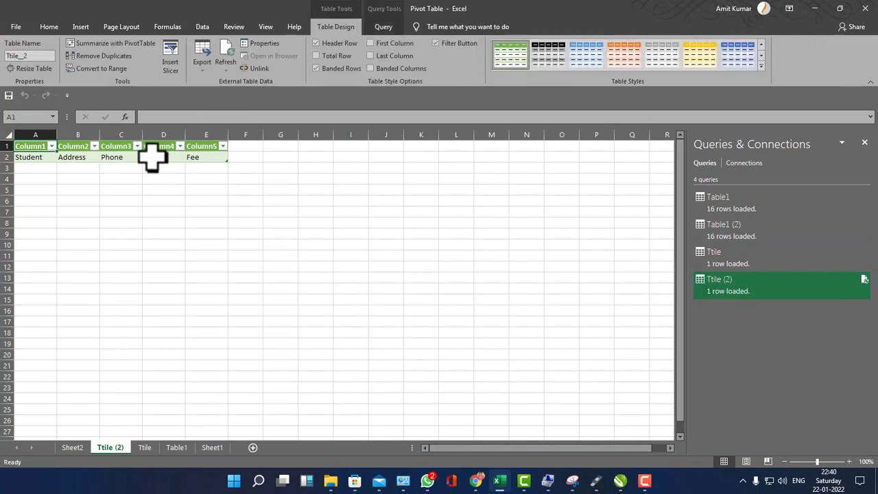
- Unlink the table on the Ttile (2) sheet from its source and accept removing its query definition
click(106, 157)
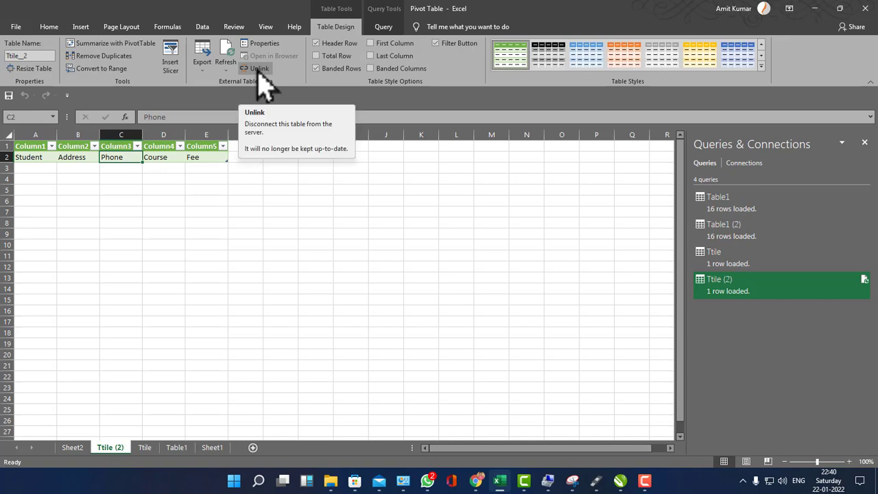
click(110, 180)
click(120, 157)
click(257, 70)
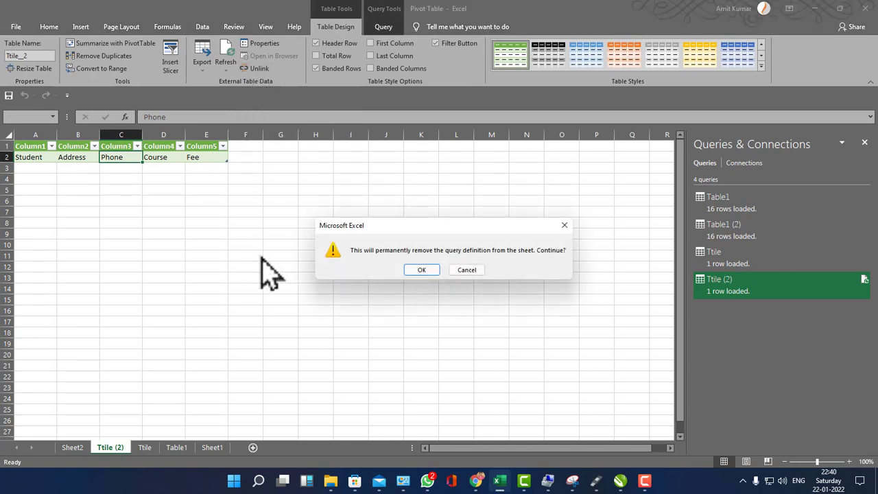
click(419, 270)
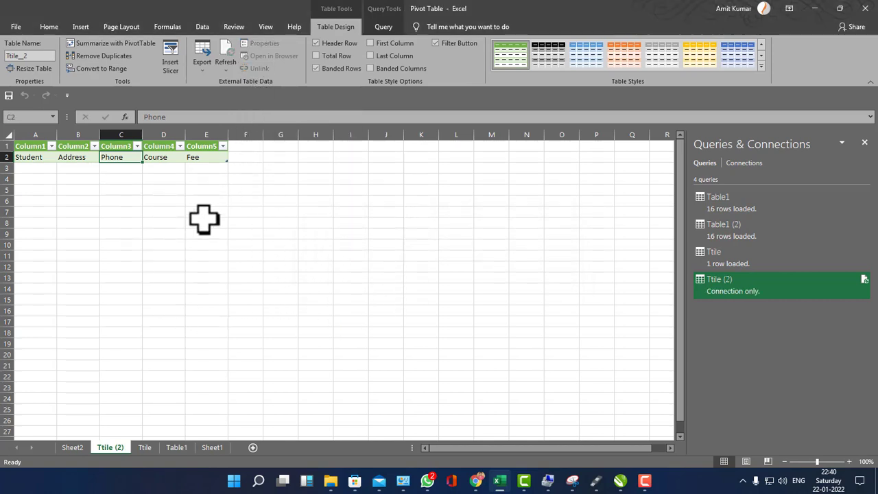
- Open the Ttile text file from the desktop in Notepad, change Student to StudentName, then save and close it
key(super+d)
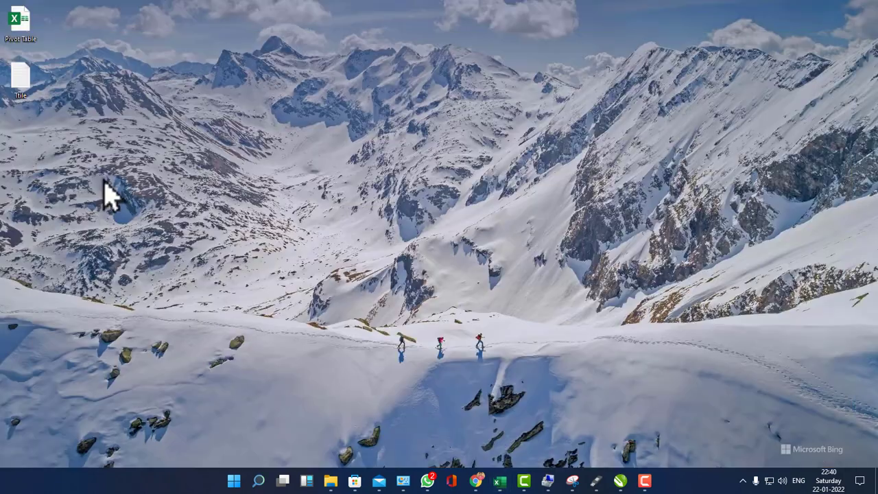
double_click(38, 87)
click(179, 120)
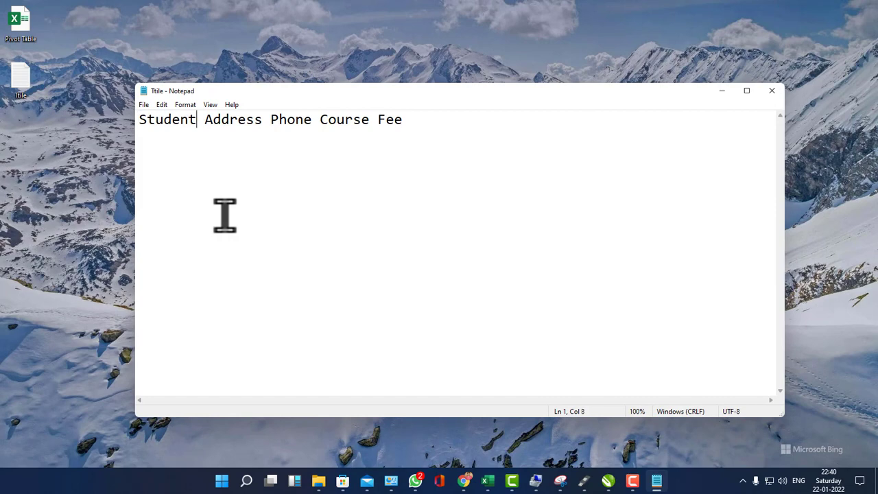
text(Name)
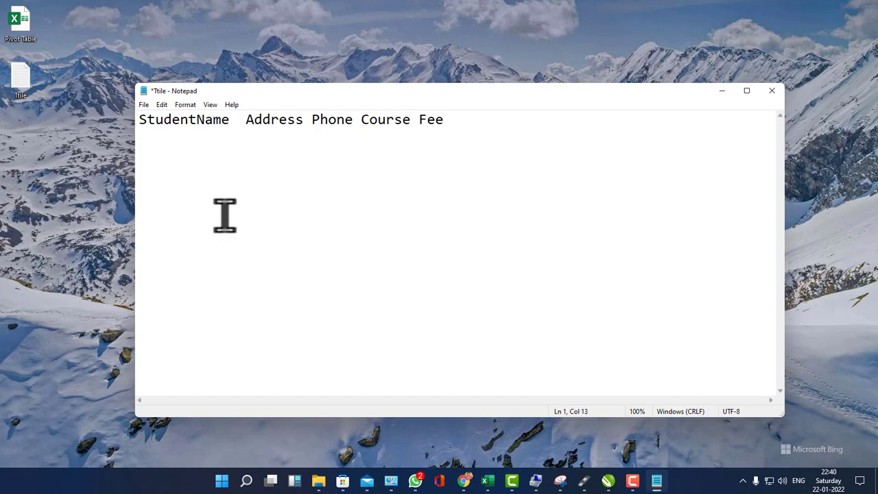
click(145, 105)
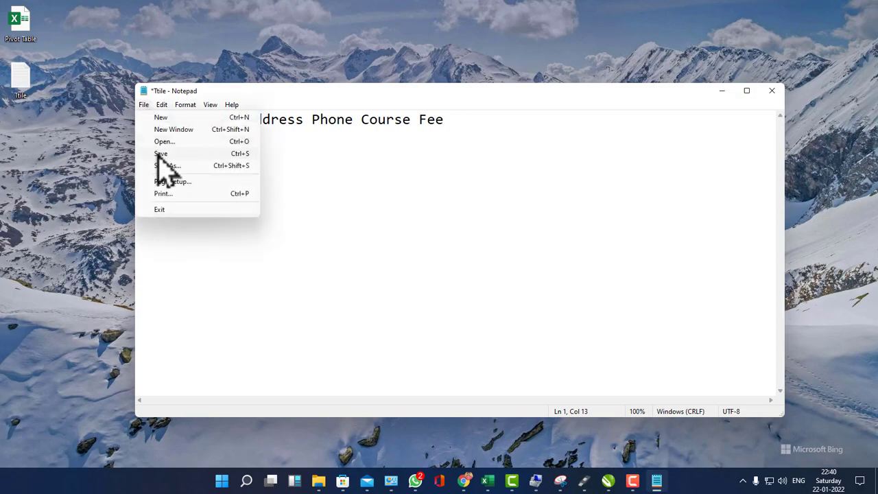
click(160, 154)
click(780, 91)
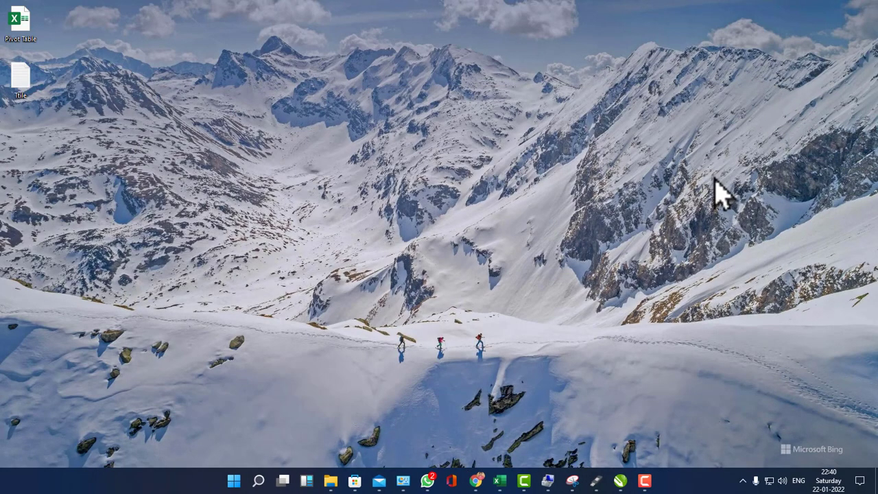
- Switch back to the Pivot Table workbook in Excel and check which external data commands are available for the Ttile (2) table
key(alt+Tab)
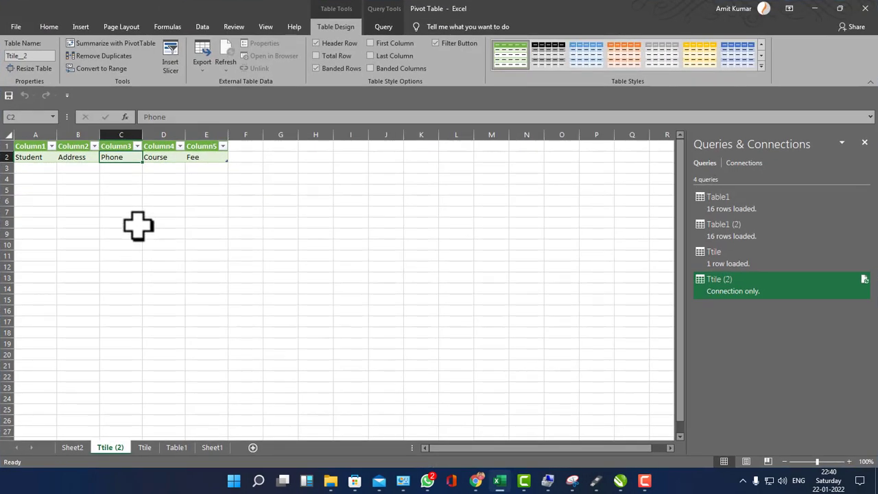
click(166, 159)
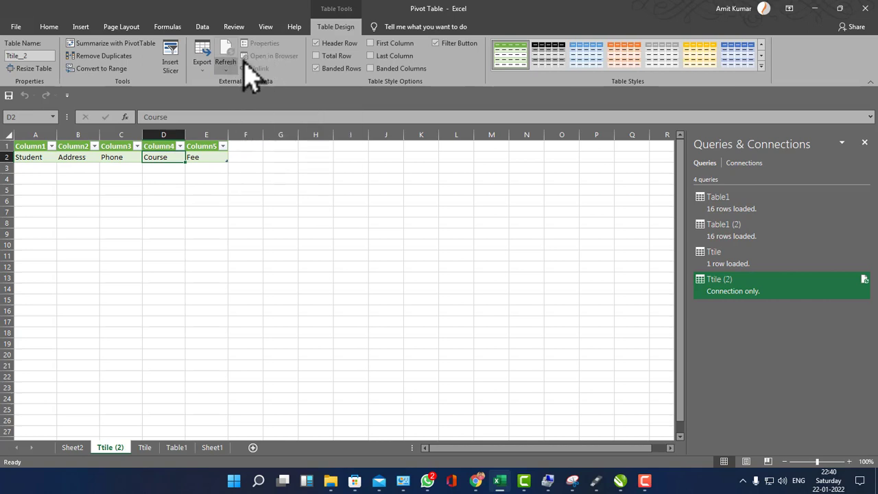
click(172, 244)
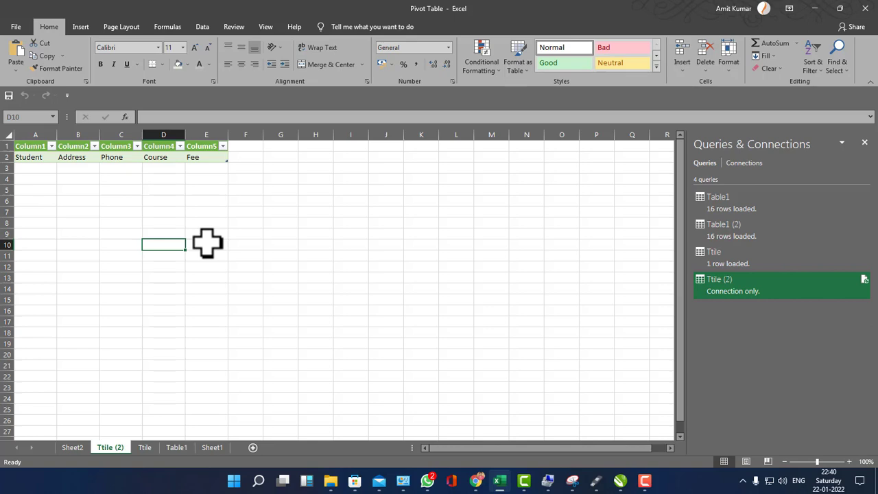
click(203, 27)
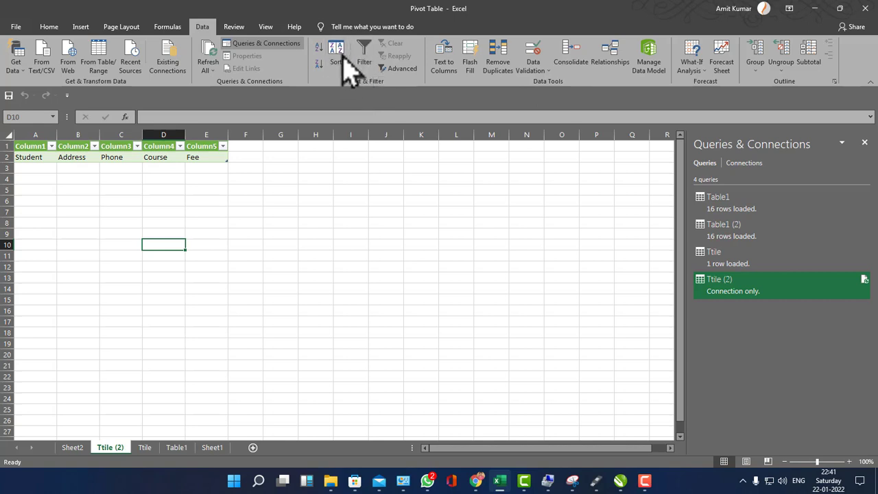
click(49, 27)
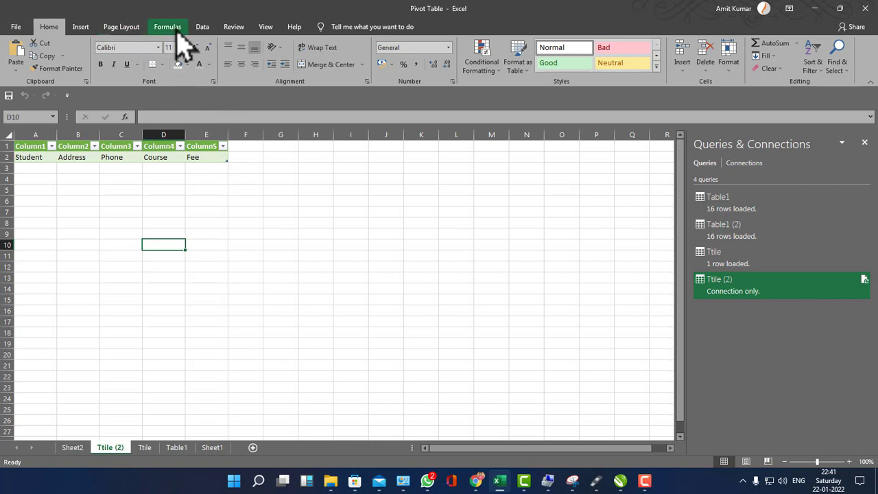
click(200, 28)
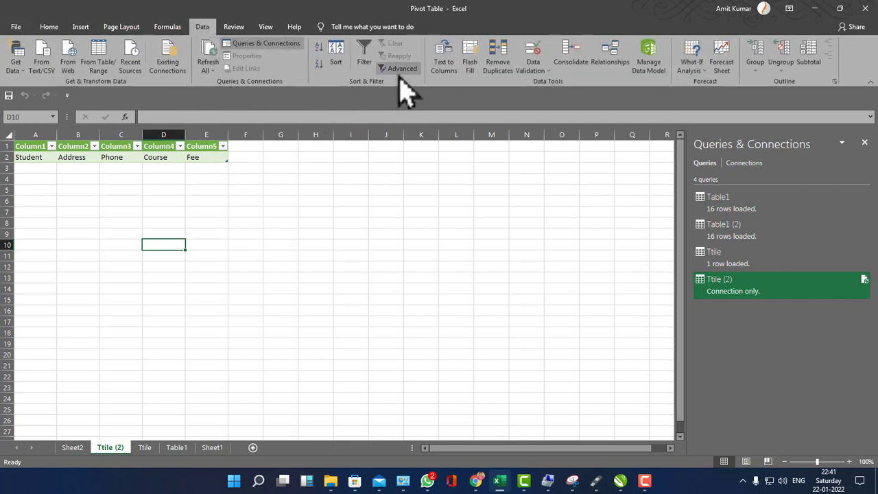